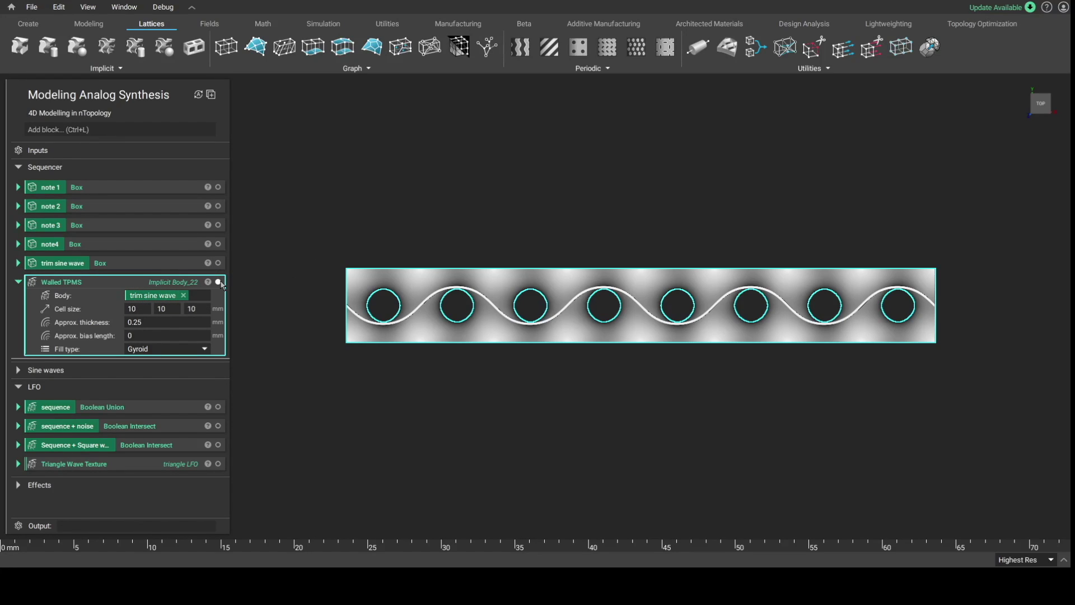
- Try first cell size values of 5, 2 and then 1 on the Walled TPMS
left_click(142, 309)
type("5")
left_click(295, 238)
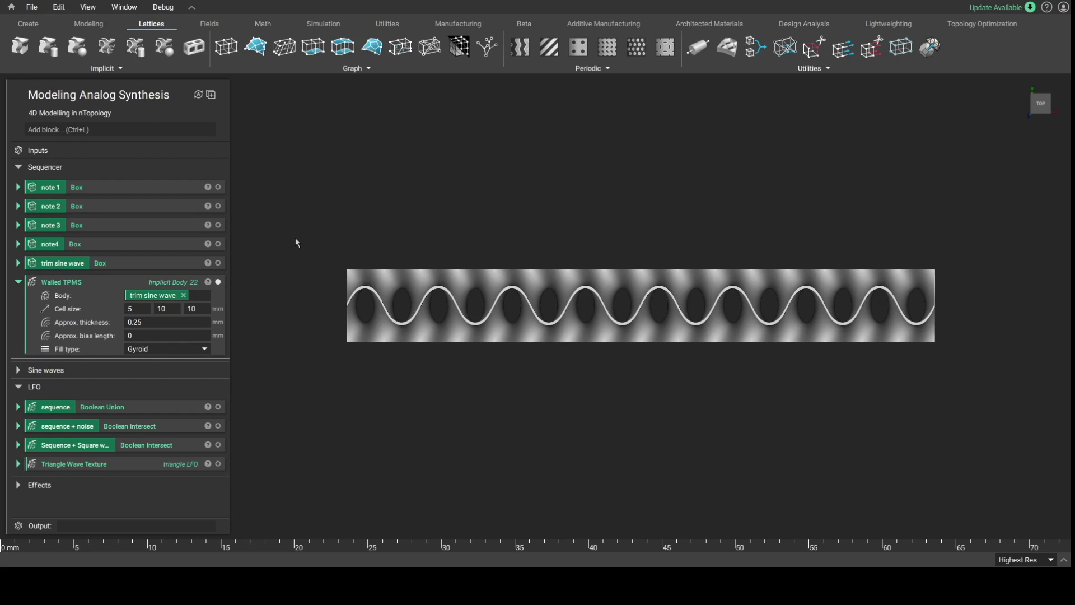
left_click(141, 308)
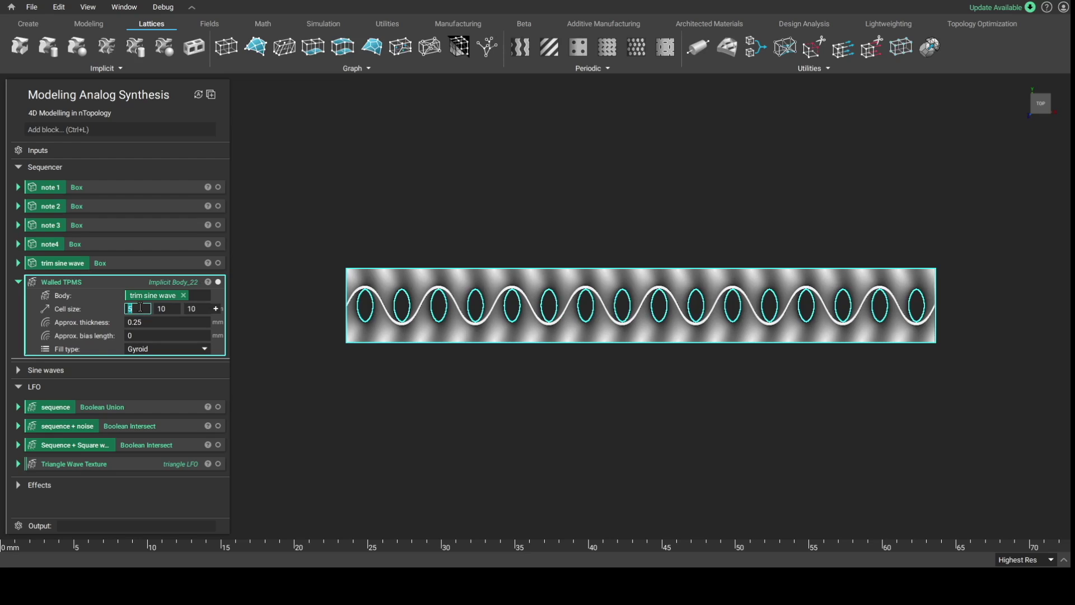
type("2")
left_click(302, 243)
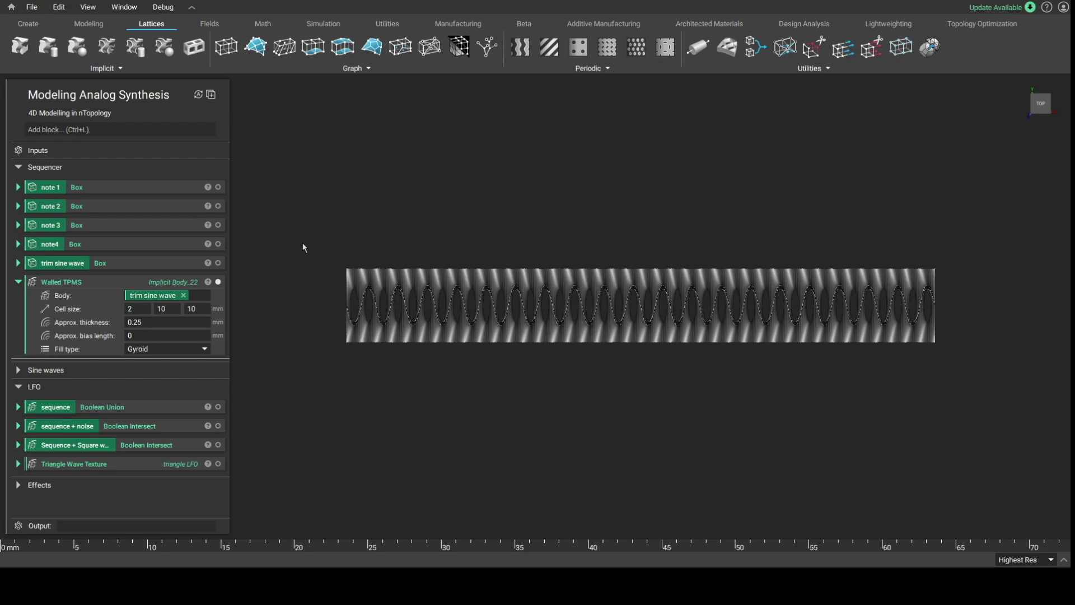
left_click(135, 307)
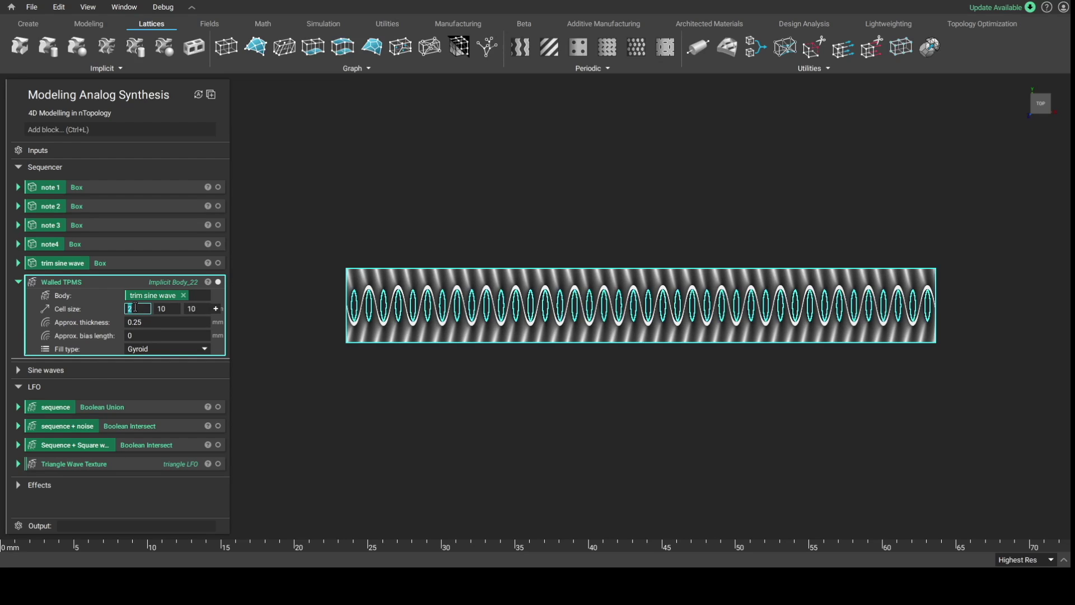
type("1")
left_click(316, 225)
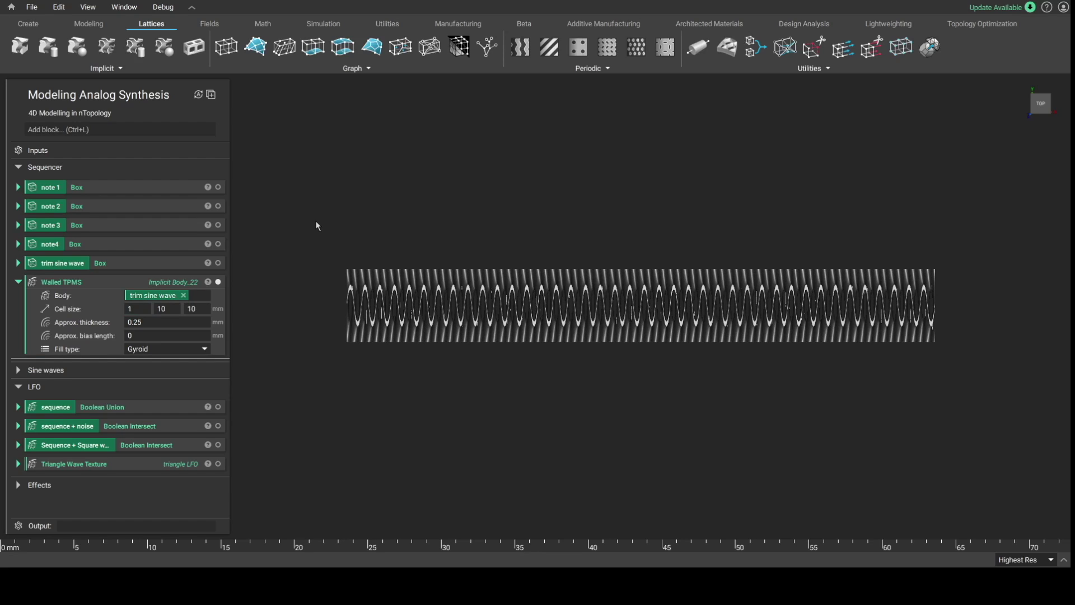
scroll(678, 335, "up", 4)
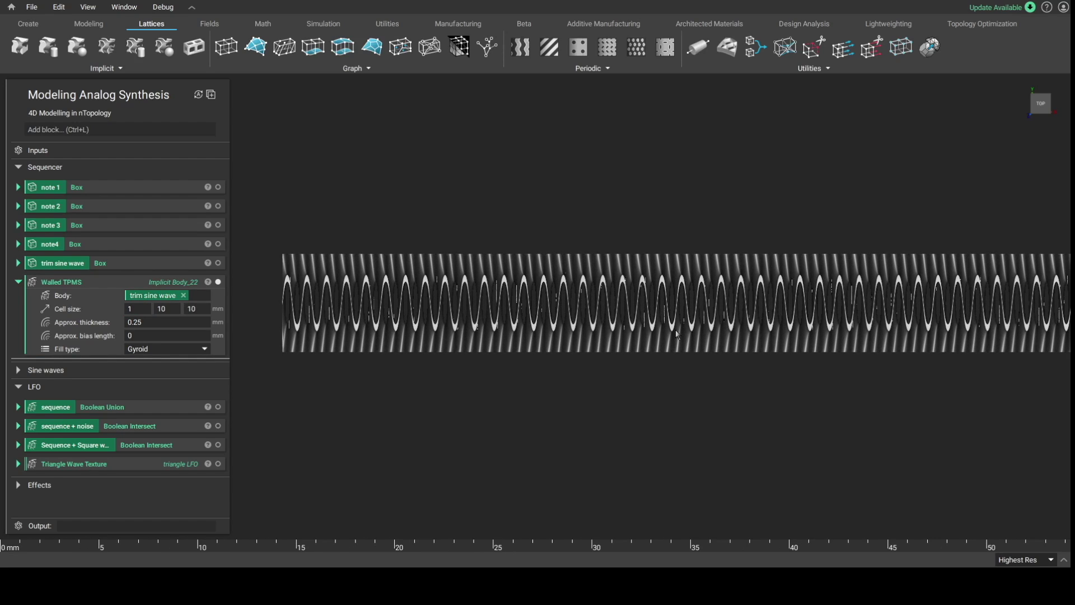
- Set the first cell size to 20, then settle it back at 10
left_click(138, 310)
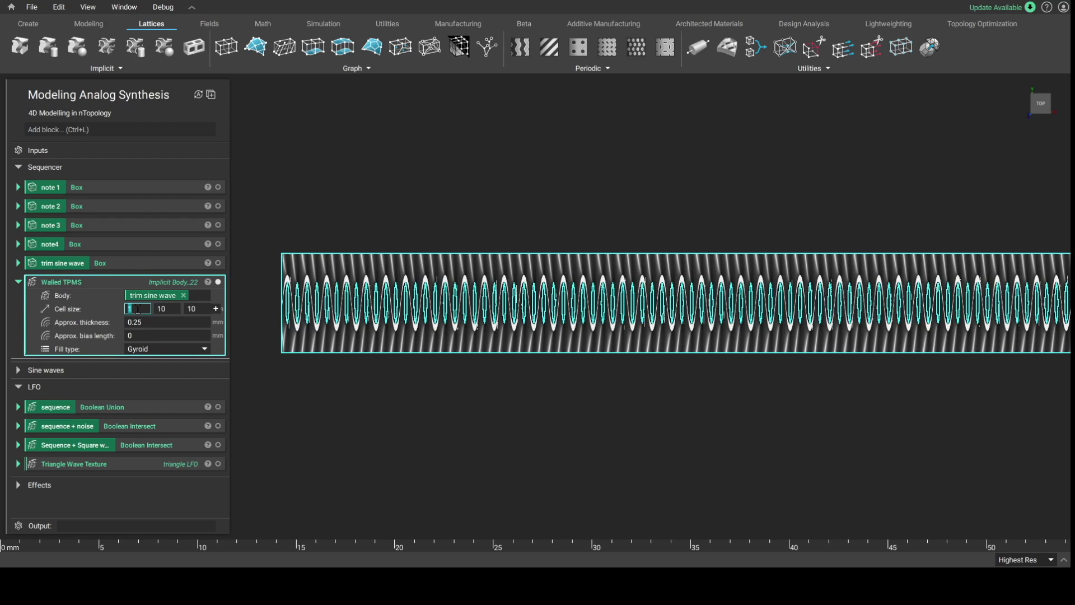
type("10")
key("BackSpace")
key("BackSpace")
type("20")
key("Return")
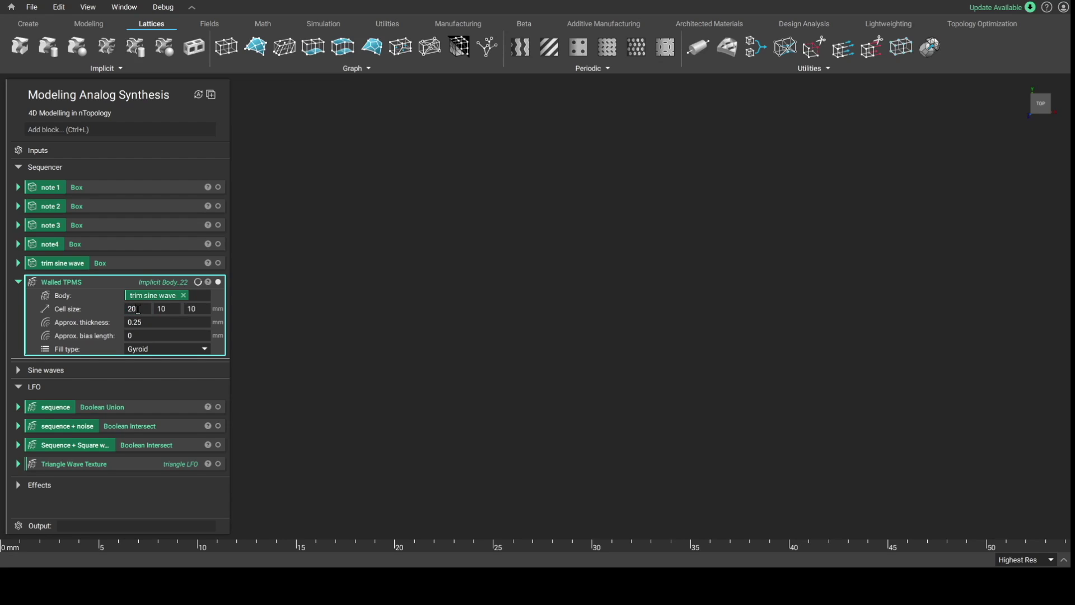
scroll(536, 238, "down", 3)
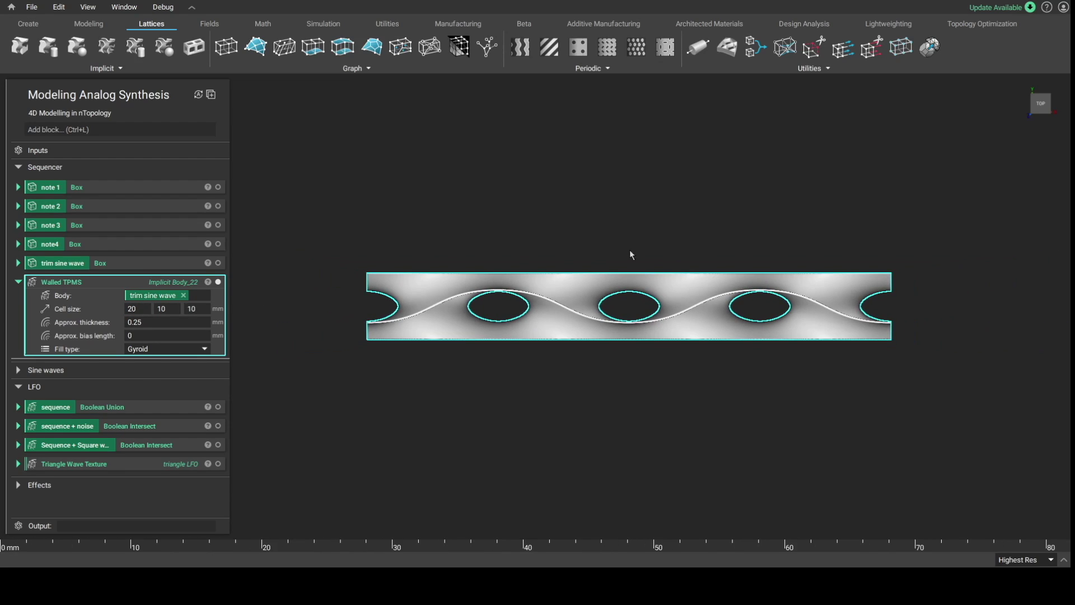
double_click(142, 307)
type("10")
key("Return")
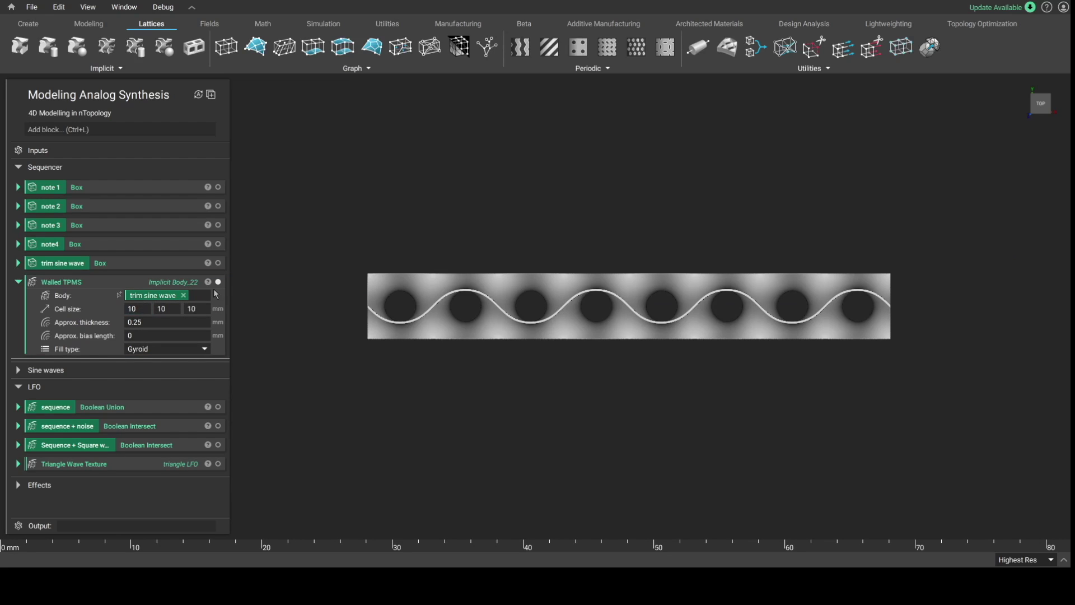
- Feed Walled TPMS into the Triangle Wave Texture's Body and display only the textured result
left_click(219, 282)
left_click(19, 464)
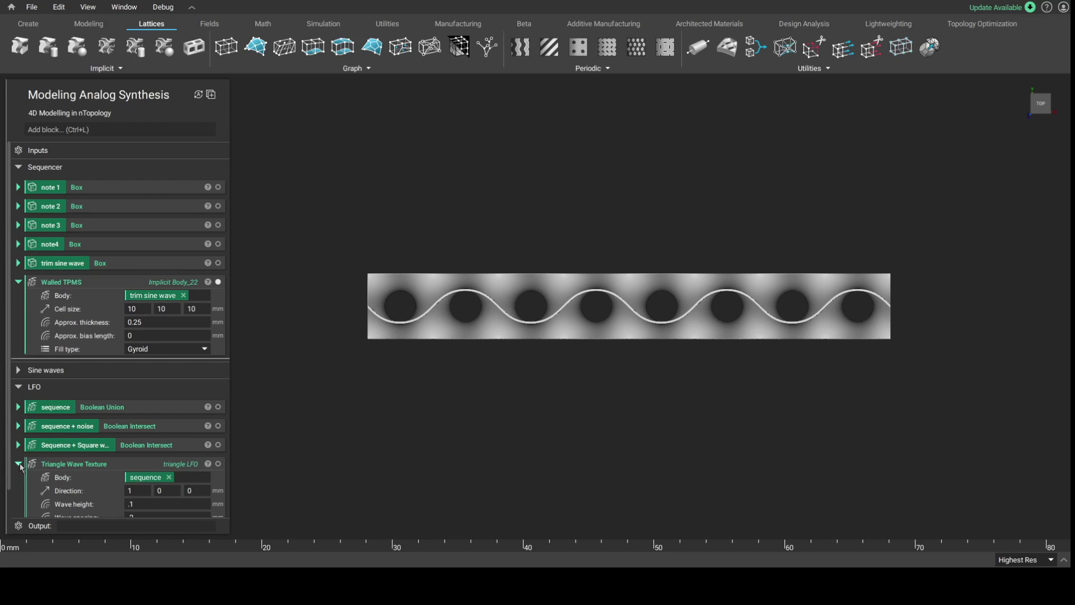
left_click(87, 283)
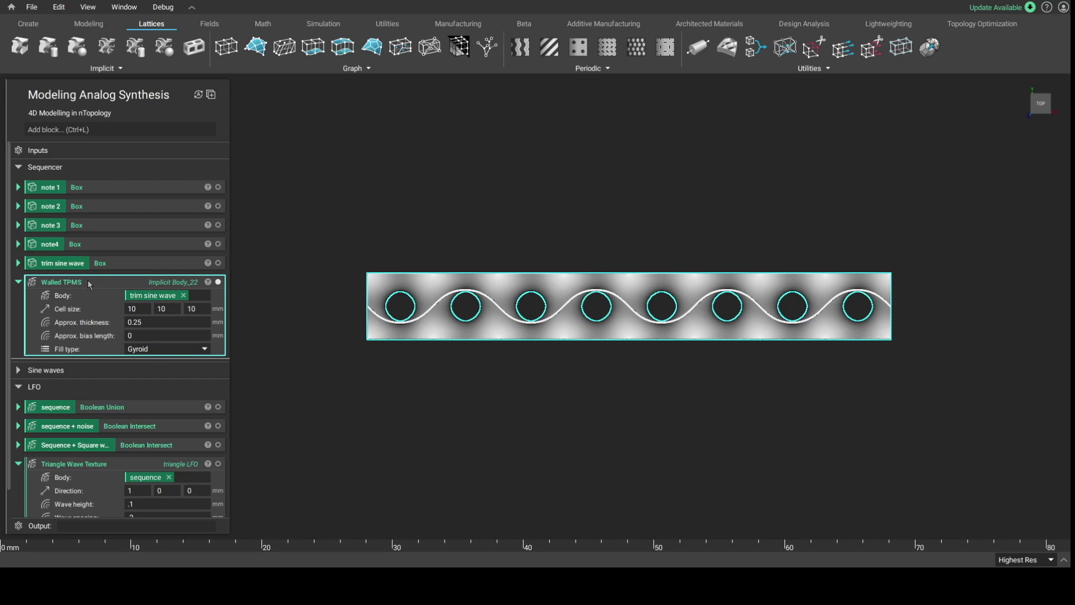
left_click_drag(88, 280, 166, 481)
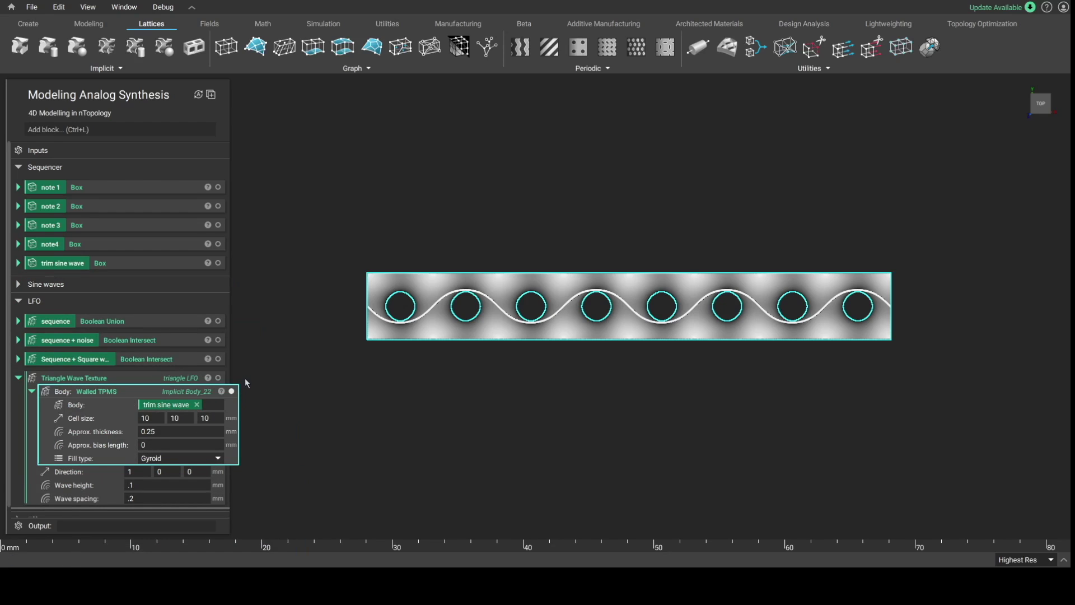
left_click(219, 378)
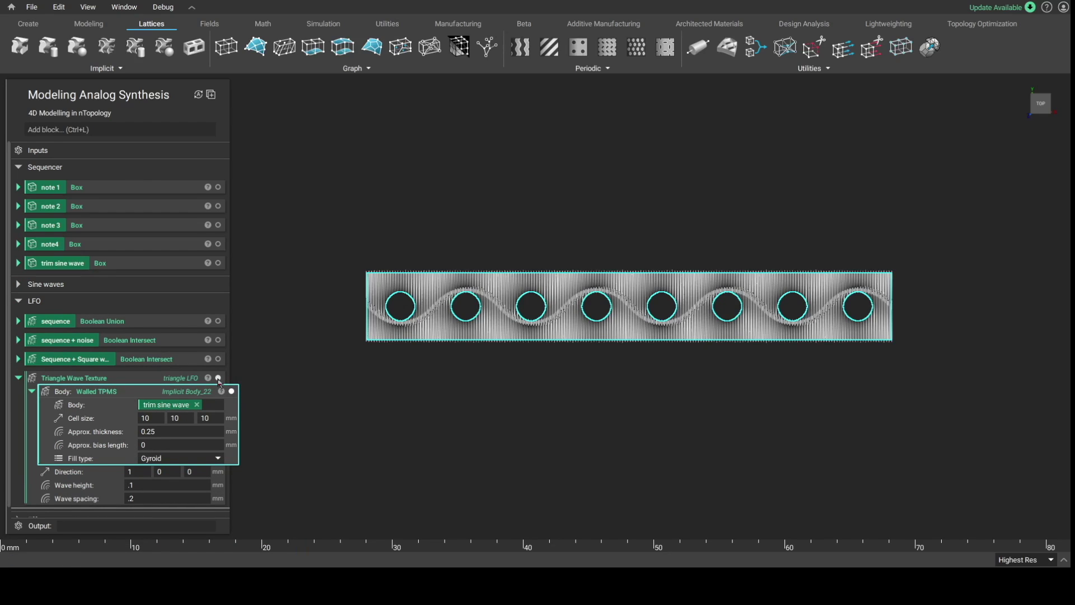
left_click(232, 392)
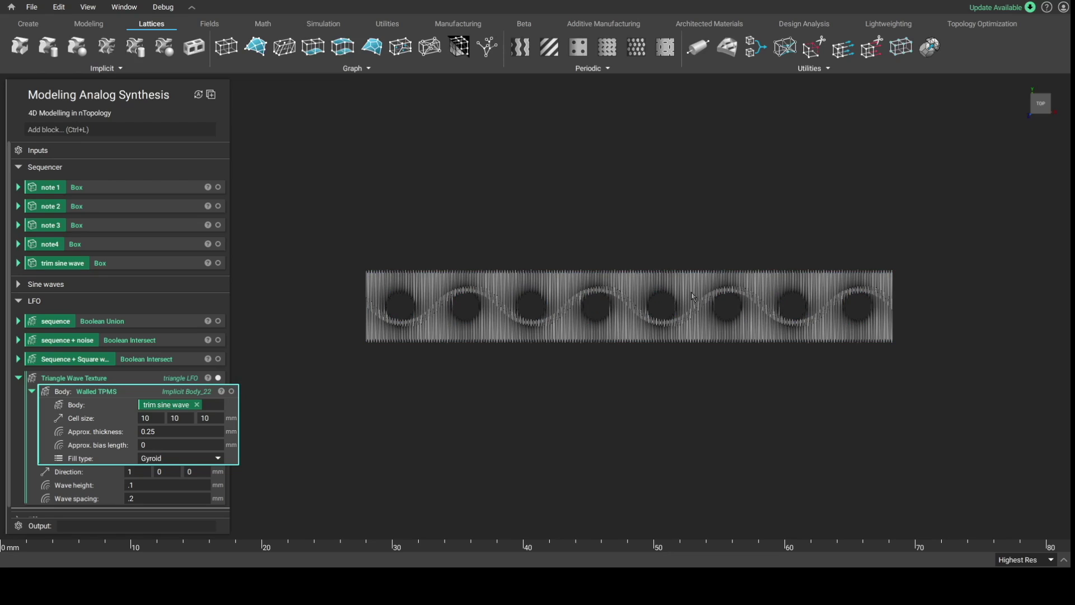
- Set the Triangle Wave Texture's wave spacing to 0.5
scroll(603, 313, "up", 2)
scroll(602, 314, "up", 5)
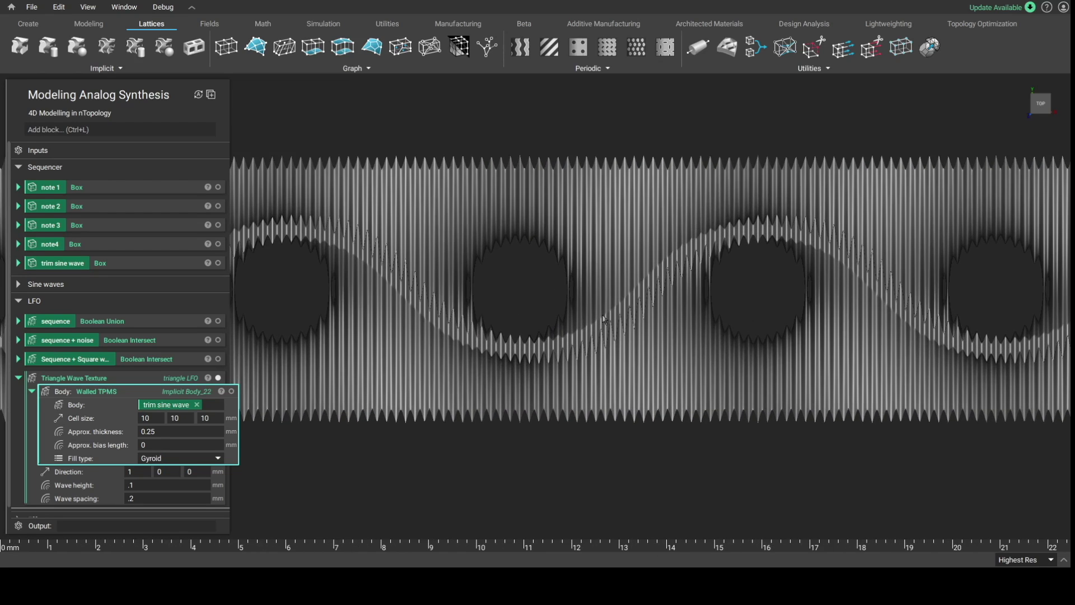
scroll(602, 319, "down", 2)
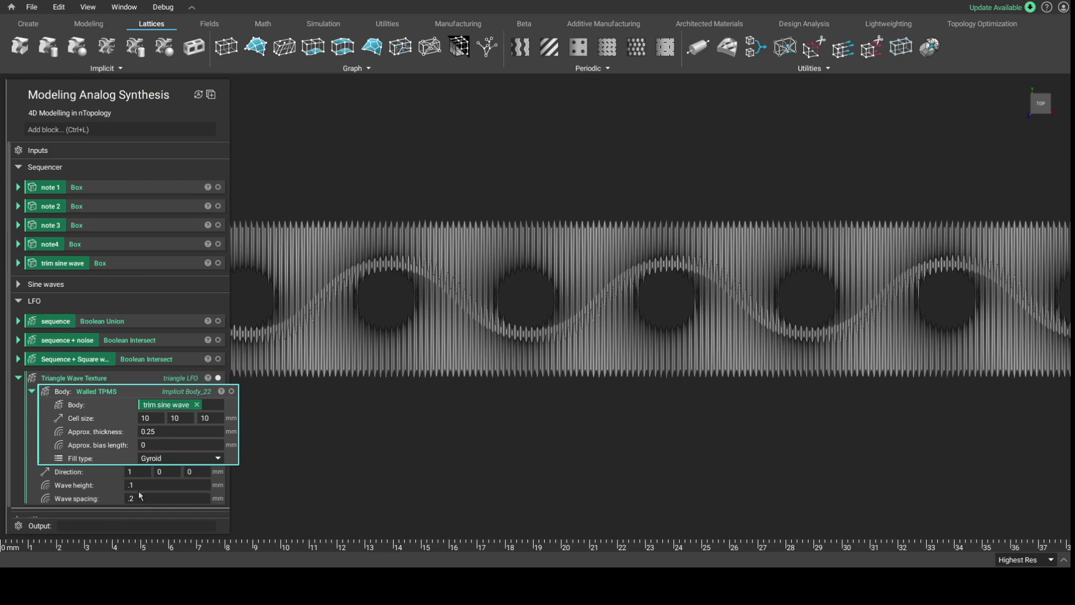
left_click(148, 498)
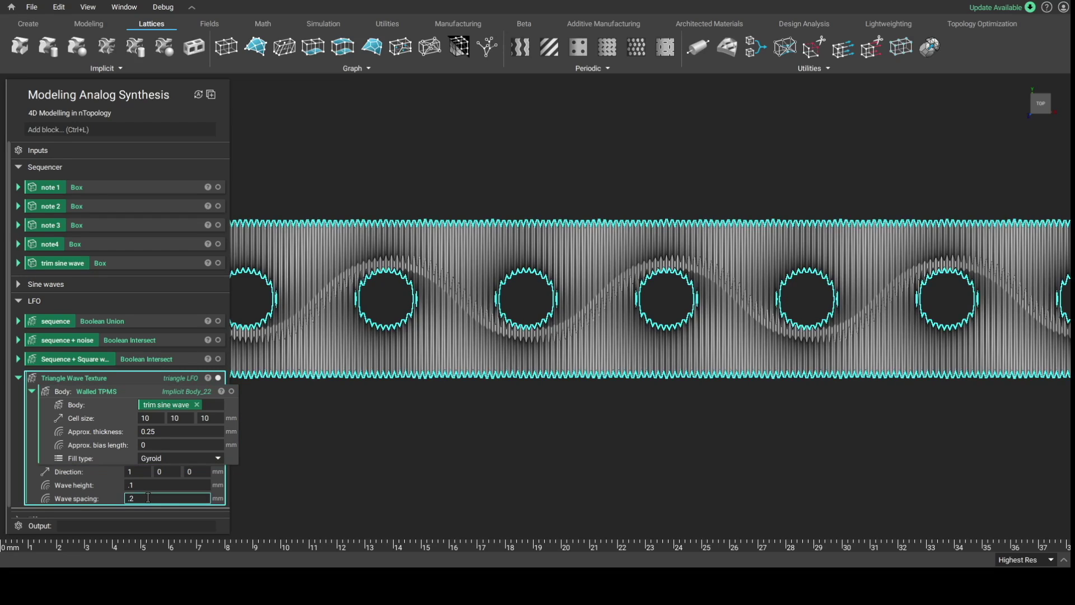
key("BackSpace")
type("5")
key("Return")
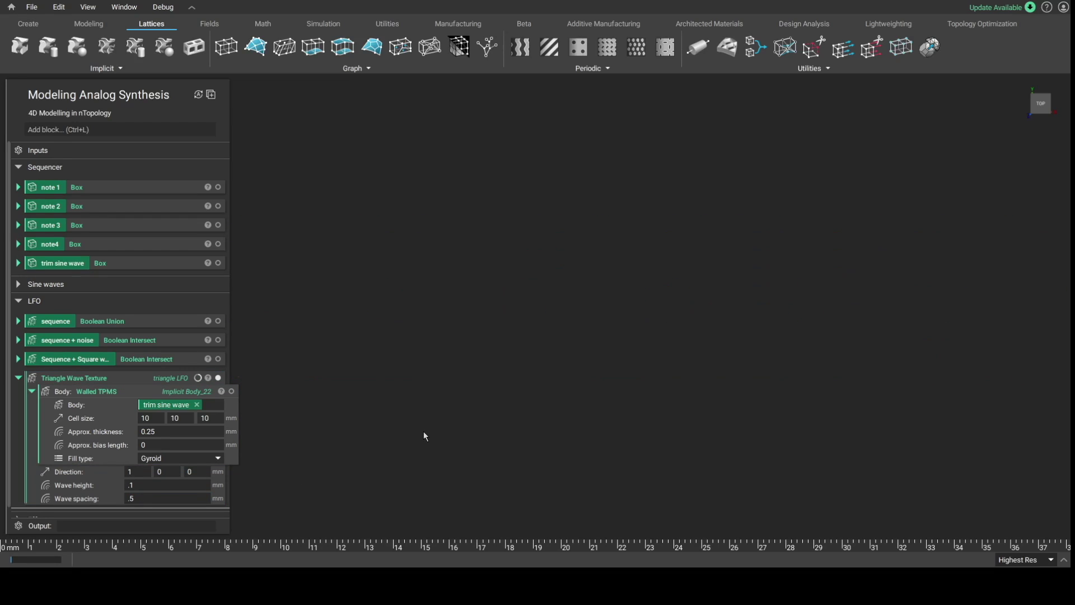
- Increase the wave spacing further to 1 for coarser zigzag folds
scroll(423, 436, "down", 2)
scroll(424, 433, "down", 1)
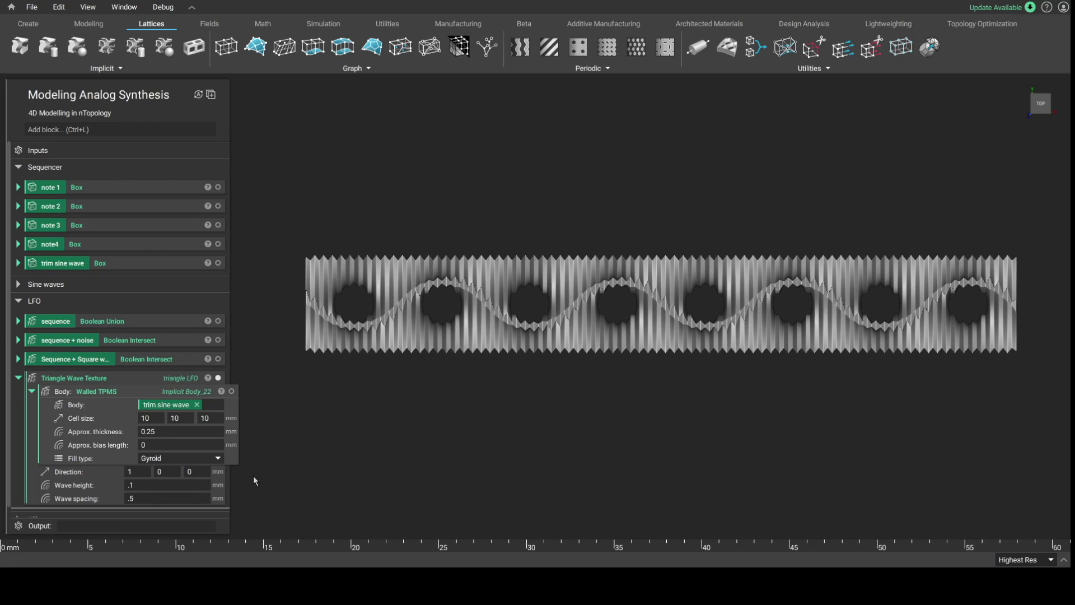
left_click(141, 500)
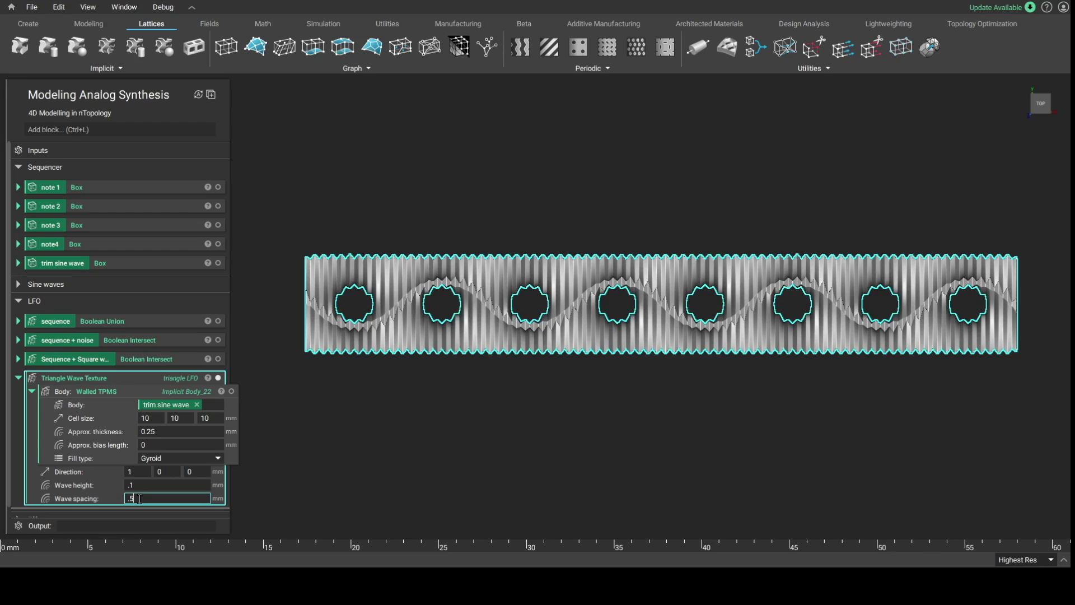
key("BackSpace")
key("BackSpace")
type("1")
left_click(465, 451)
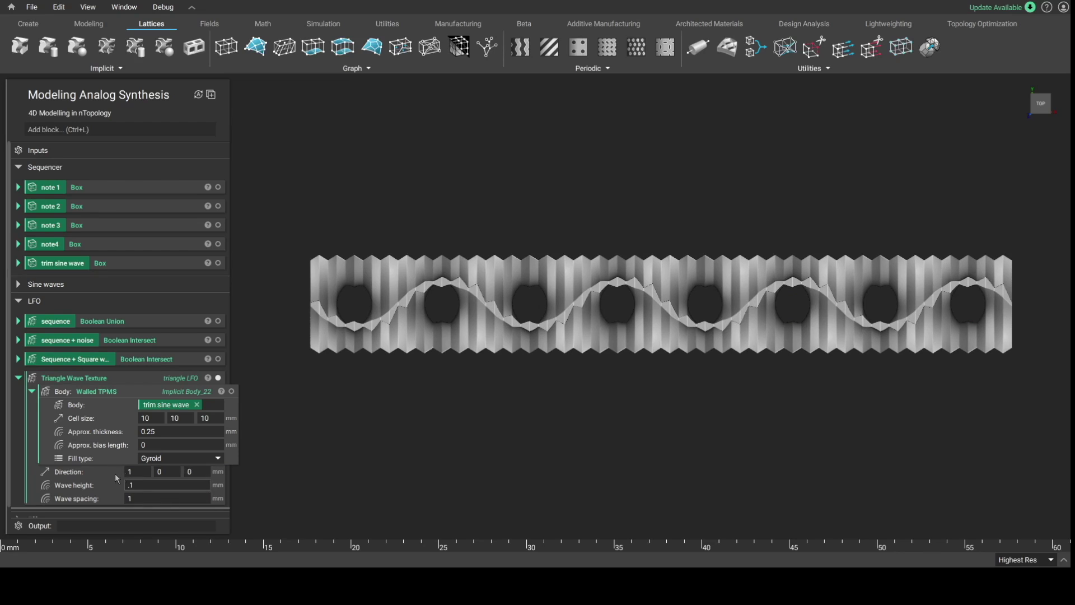
- Re-enter the wave height as 0.5, then lower it to 0.1
left_click(134, 485)
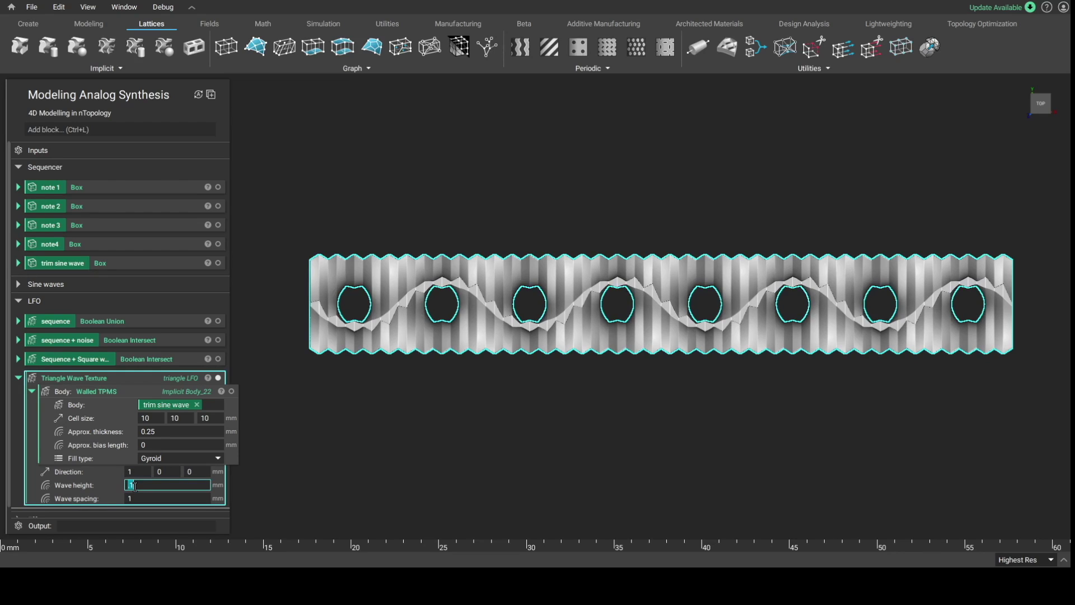
key("BackSpace")
key("BackSpace")
key("ctrl+z")
type(".5")
key("Return")
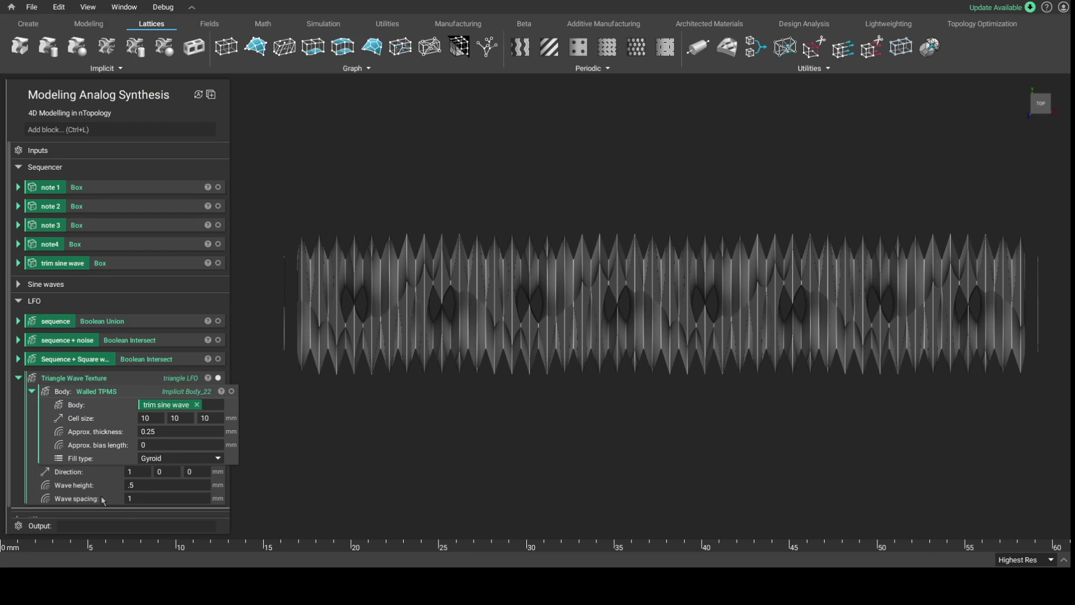
left_click(151, 485)
left_click(151, 486)
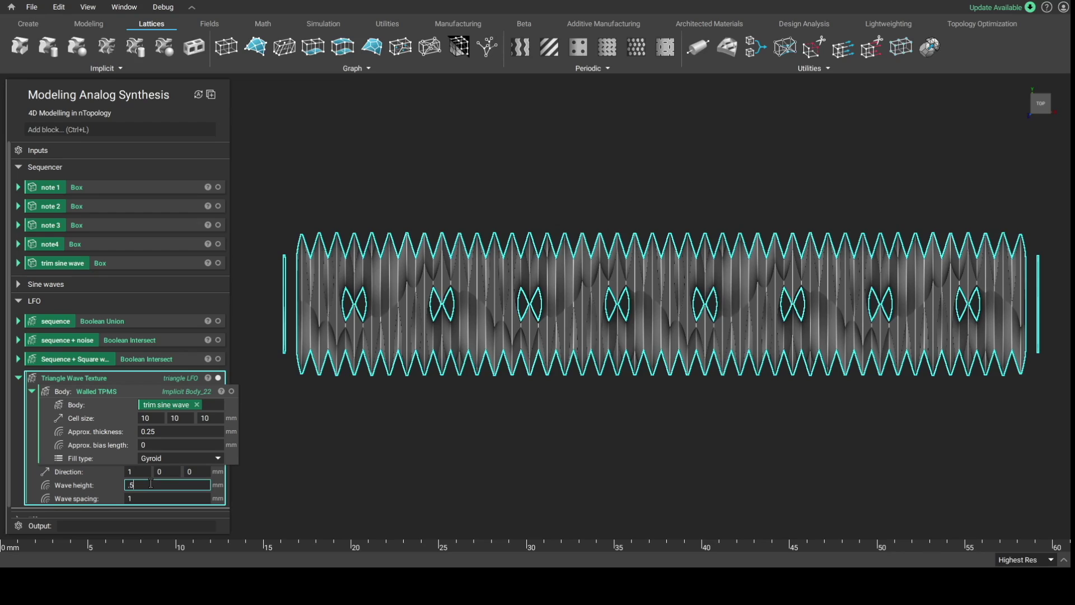
key("BackSpace")
type("1")
left_click(539, 431)
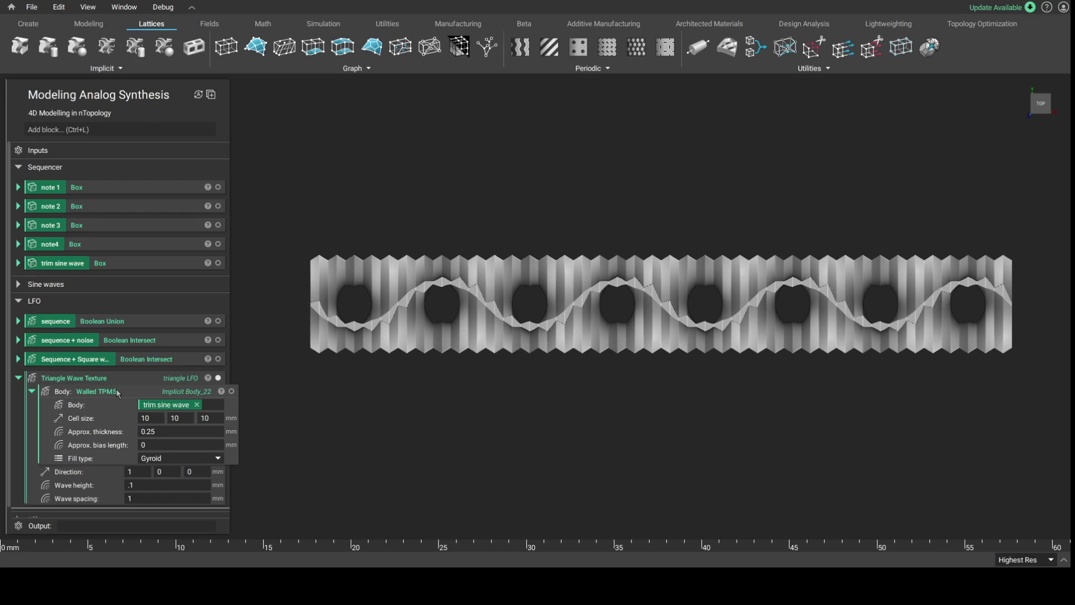
- Move Walled TPMS below trim sine wave and show the sequence body
left_click_drag(117, 392, 128, 274)
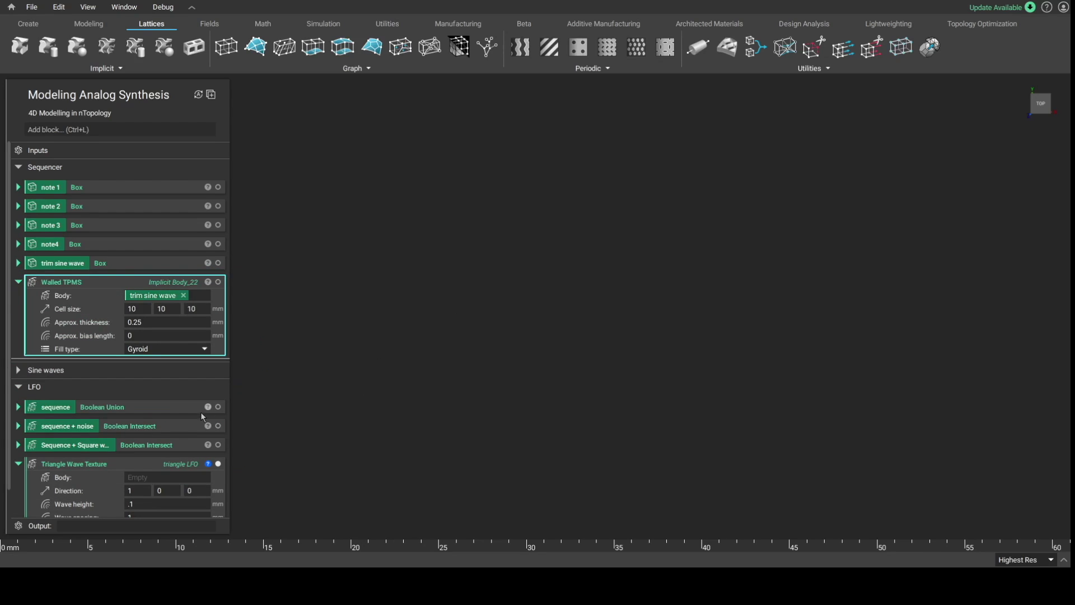
left_click(219, 407)
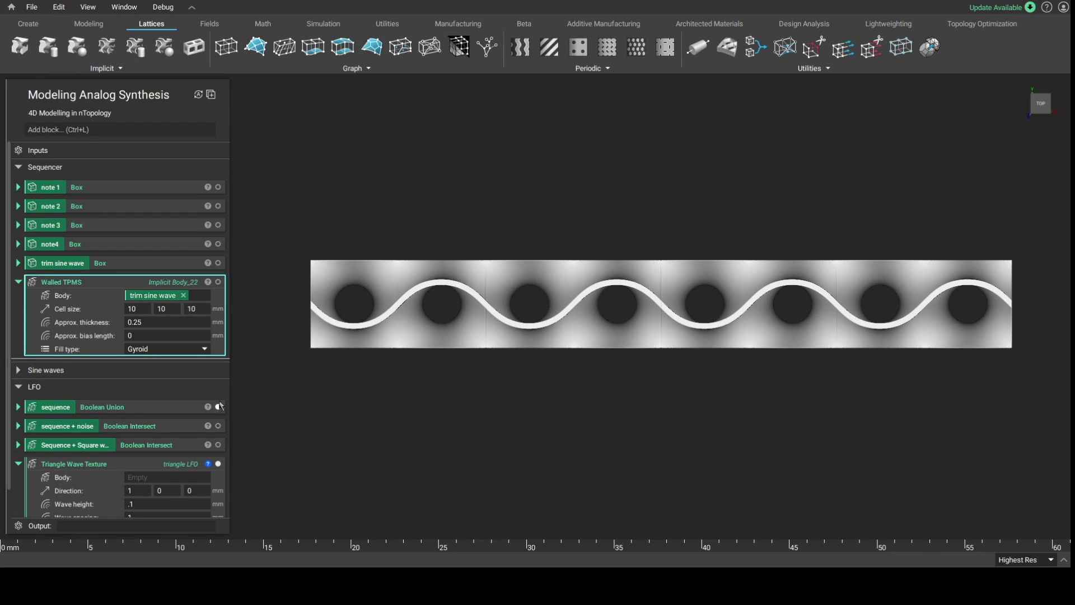
left_click(18, 282)
left_click(22, 303)
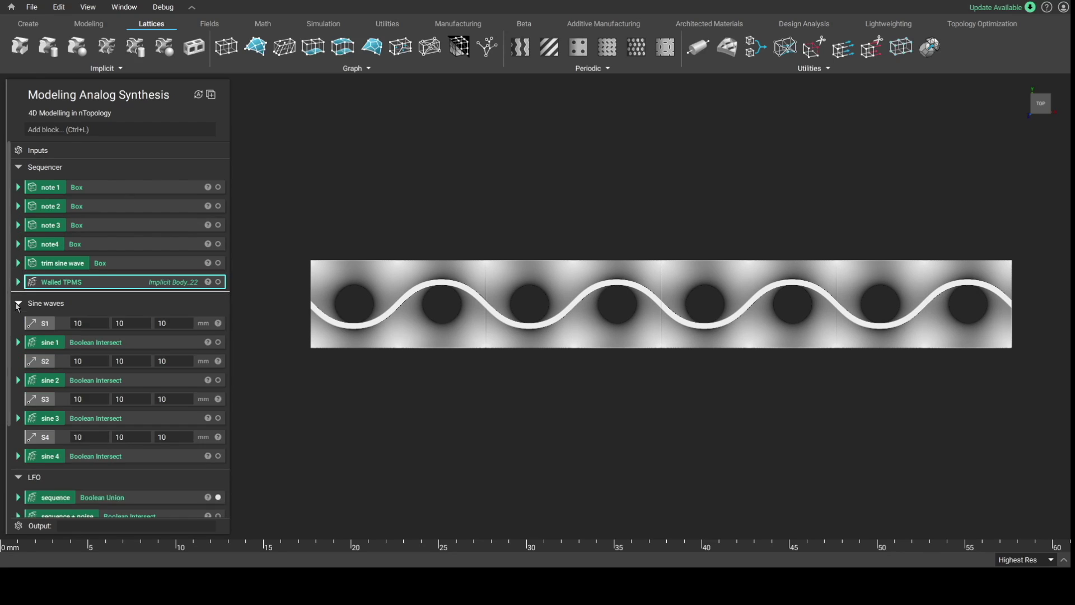
- Enter 2, 5, 1 and 8 as the first values of S1, S2, S3 and S4
left_click(96, 324)
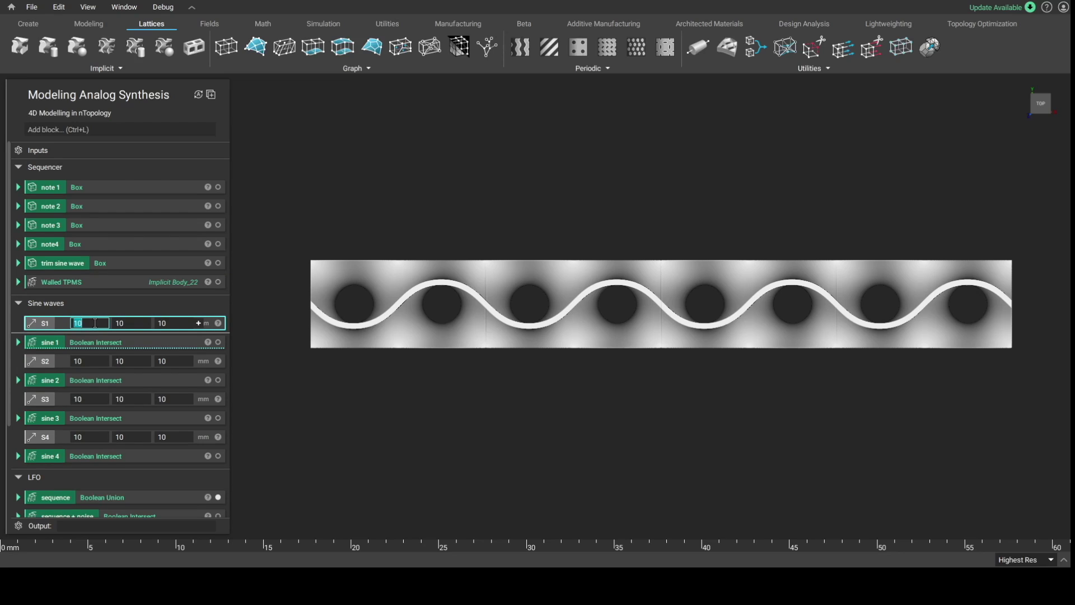
type("2")
left_click(93, 360)
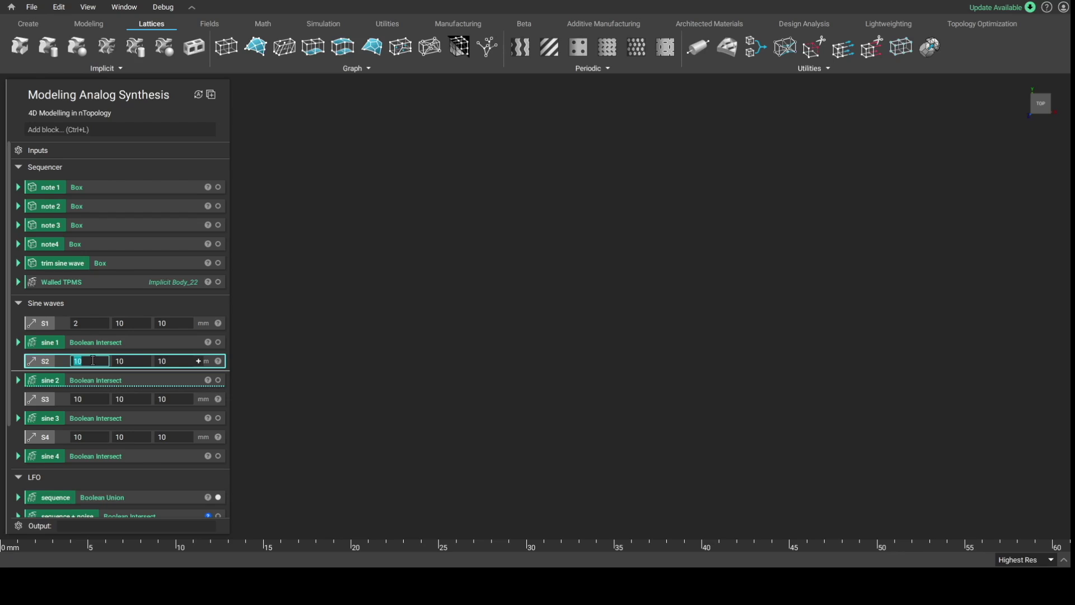
type("5")
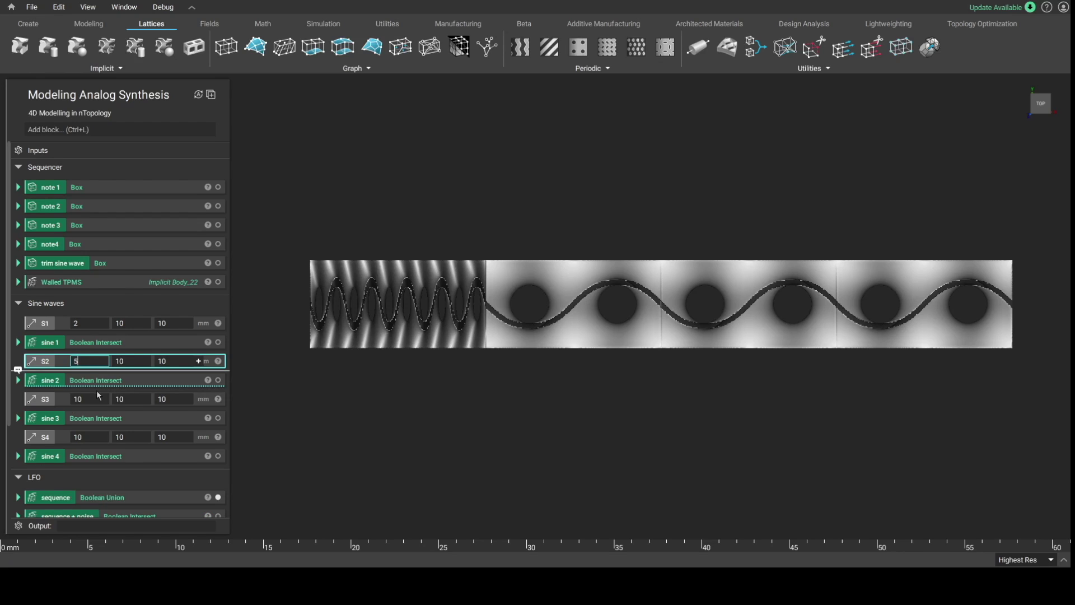
left_click(95, 399)
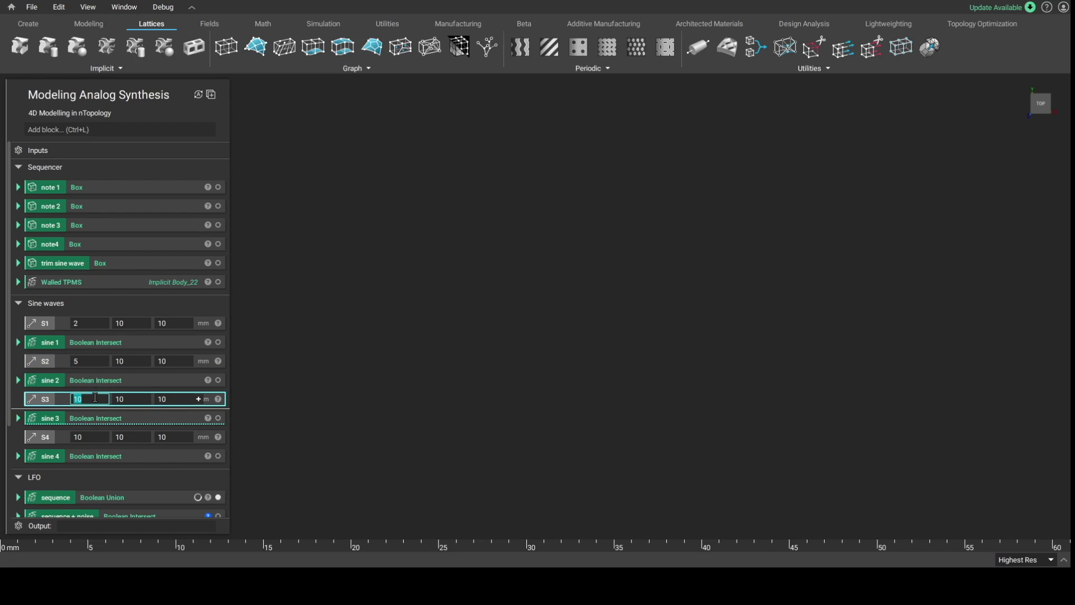
type("1")
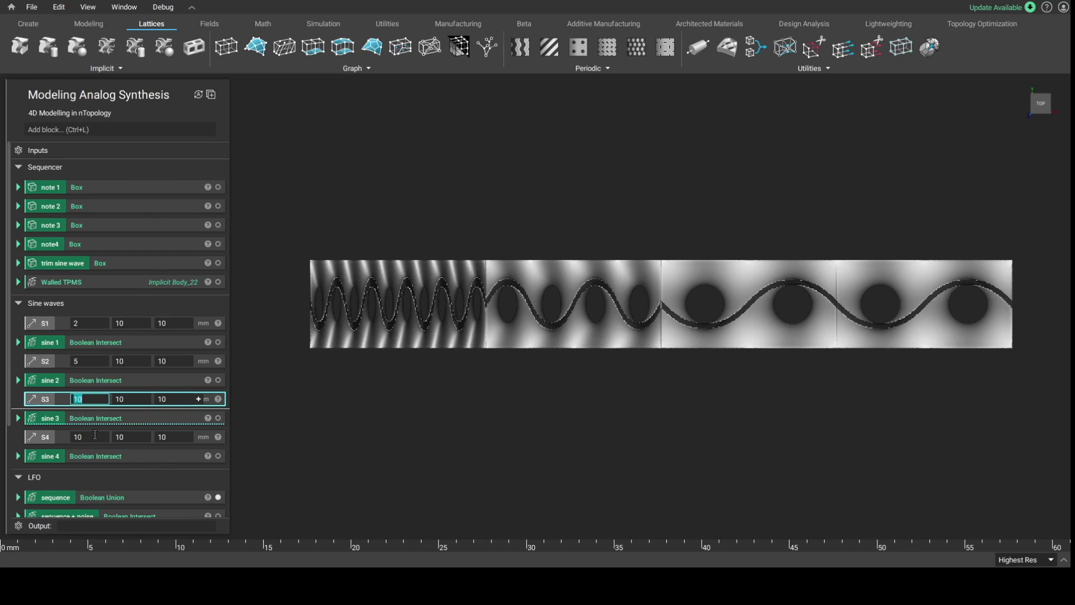
left_click(96, 436)
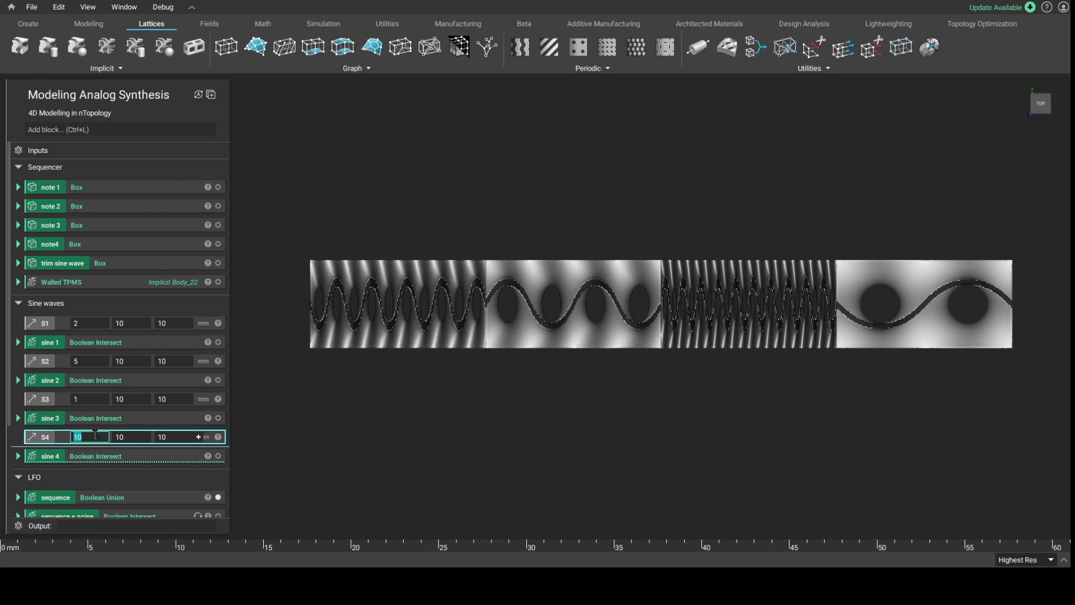
key("BackSpace")
type("8")
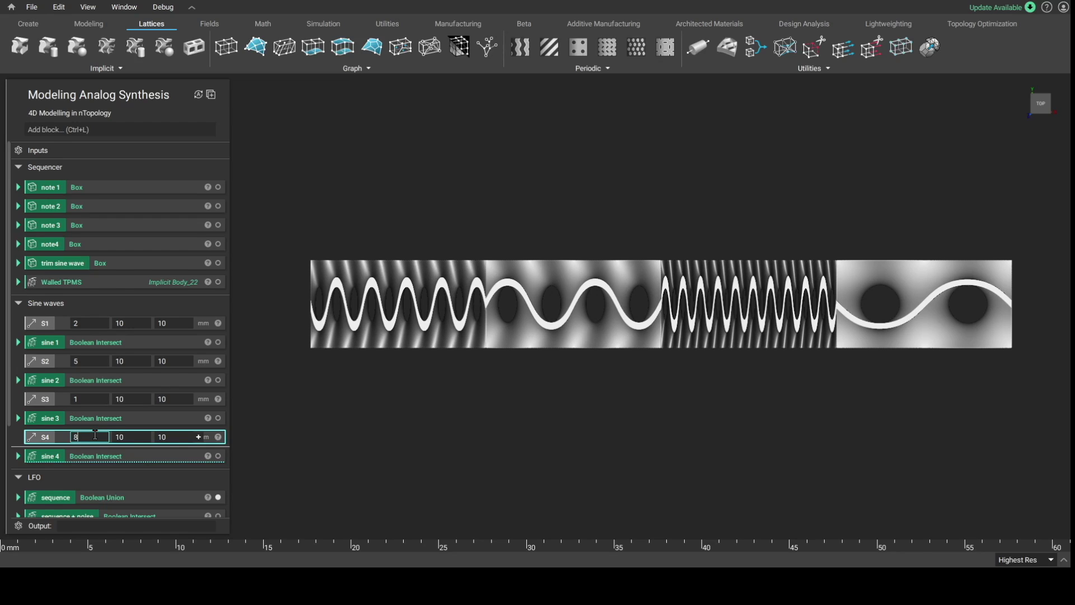
left_click(432, 345)
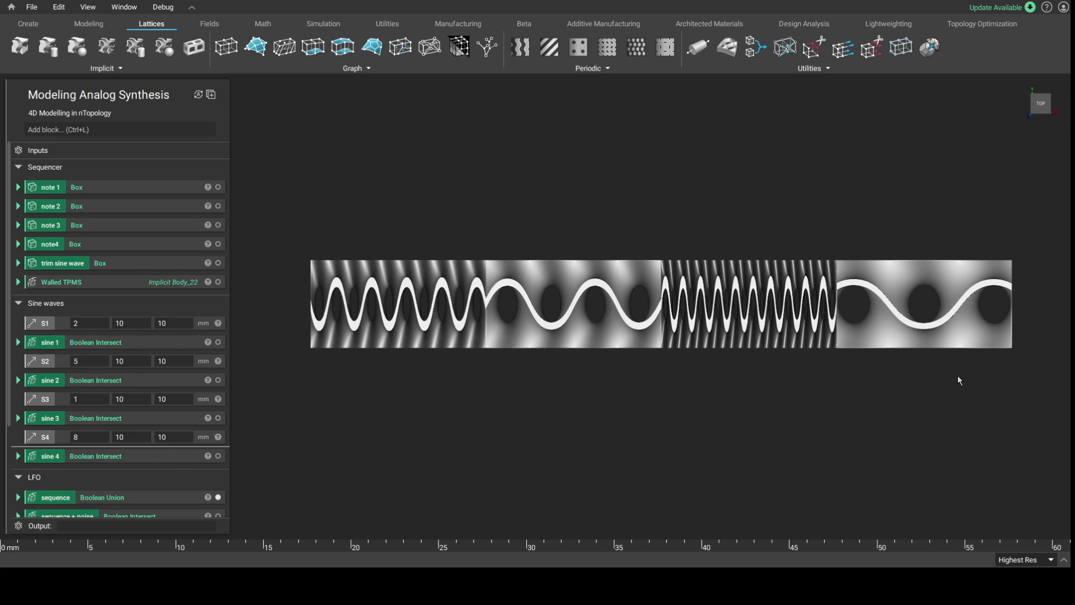
scroll(958, 375, "up", 2)
scroll(958, 375, "down", 1)
middle_click_drag(956, 360, 933, 361)
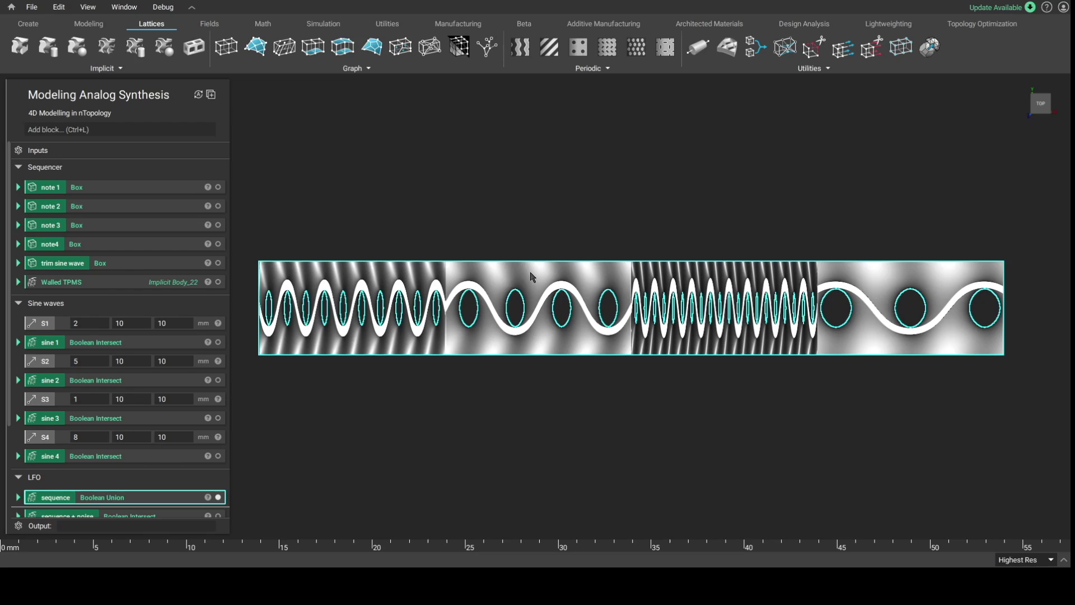
- Select the sequence strip in the viewport to display its cyan field visualization
left_click(532, 277)
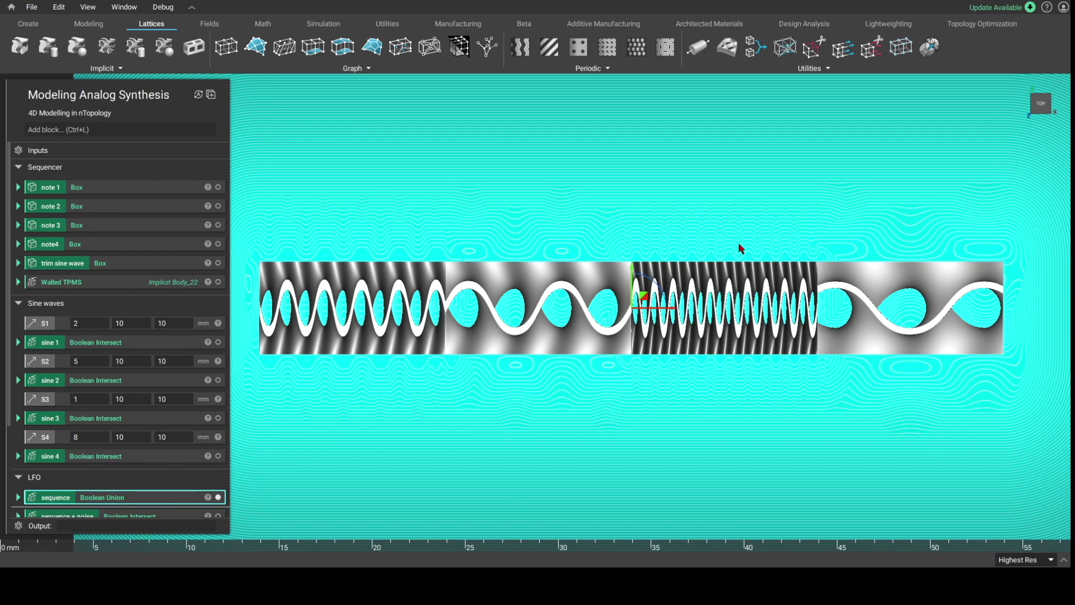
scroll(739, 245, "up", 5)
scroll(778, 250, "down", 5)
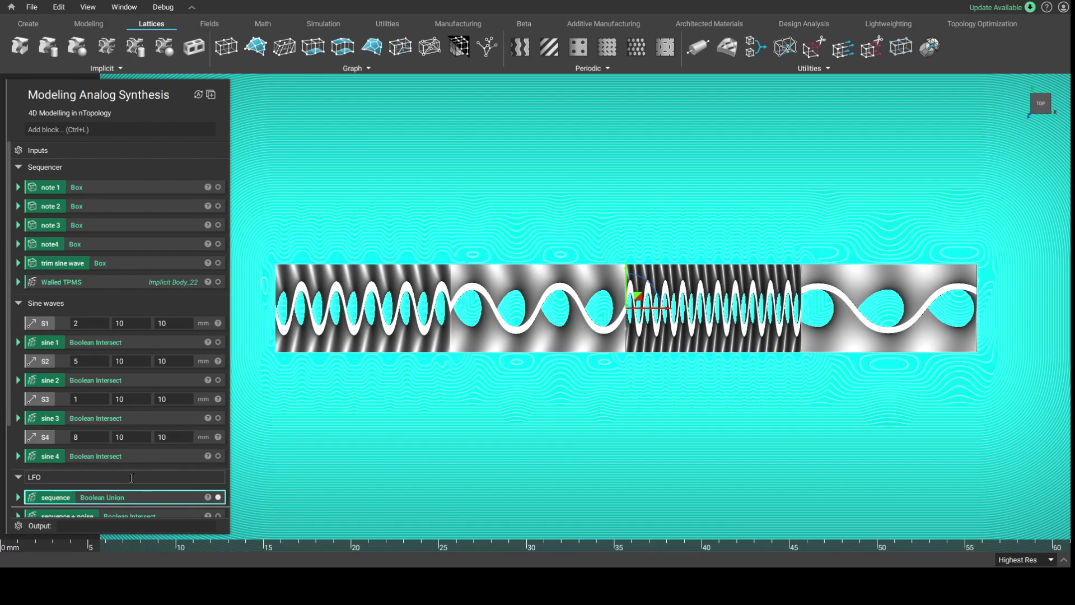
scroll(123, 483, "down", 3)
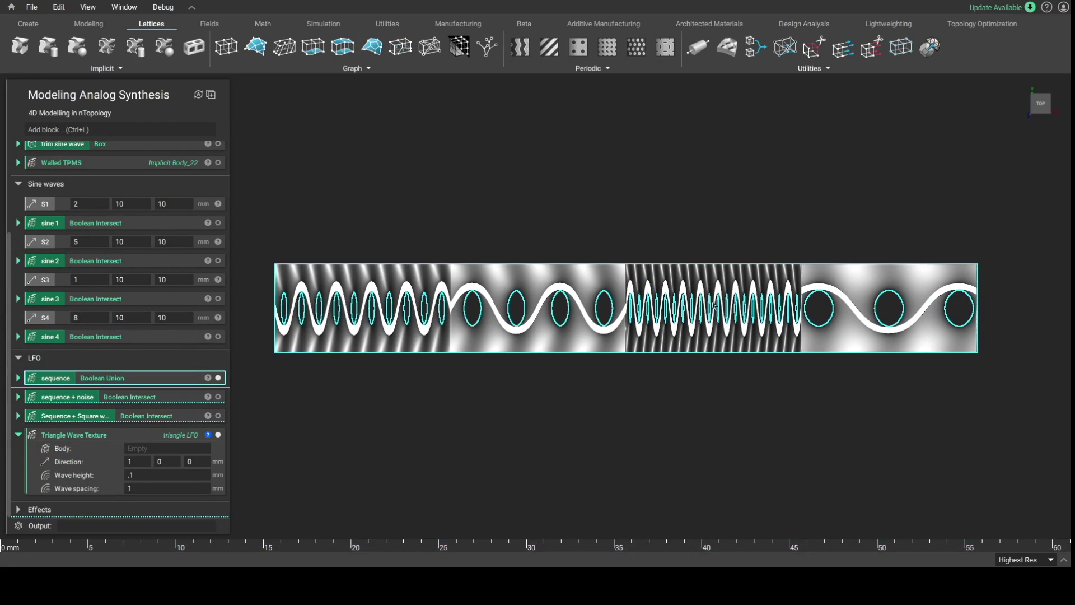
- Use sequence as the Triangle Wave Texture's body and show the zigzag-ridged strip
left_click_drag(73, 434, 168, 446)
left_click(218, 435)
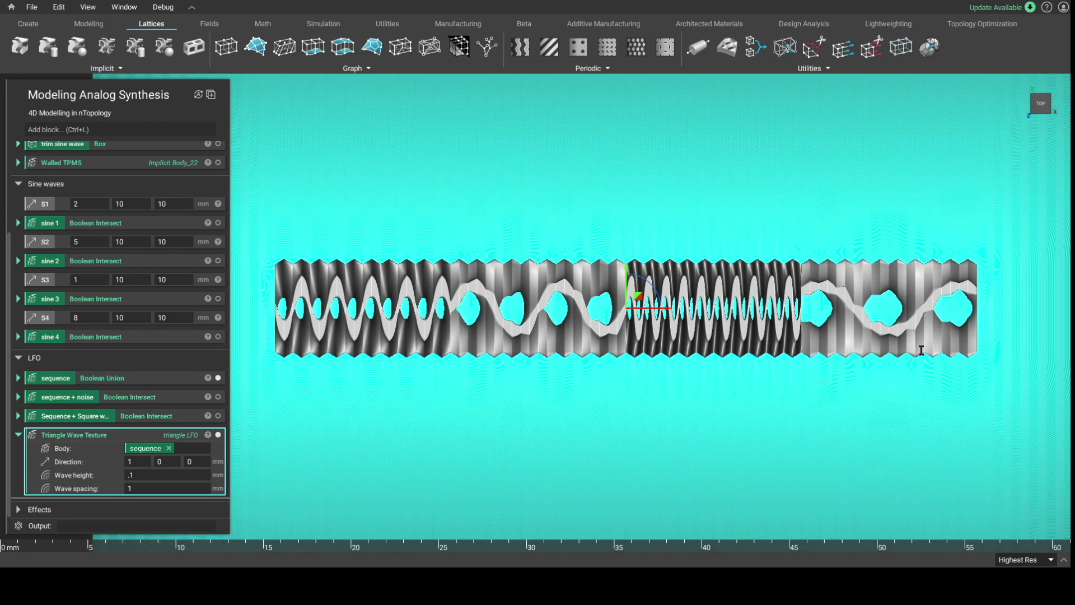
scroll(585, 286, "up", 2)
scroll(585, 285, "up", 2)
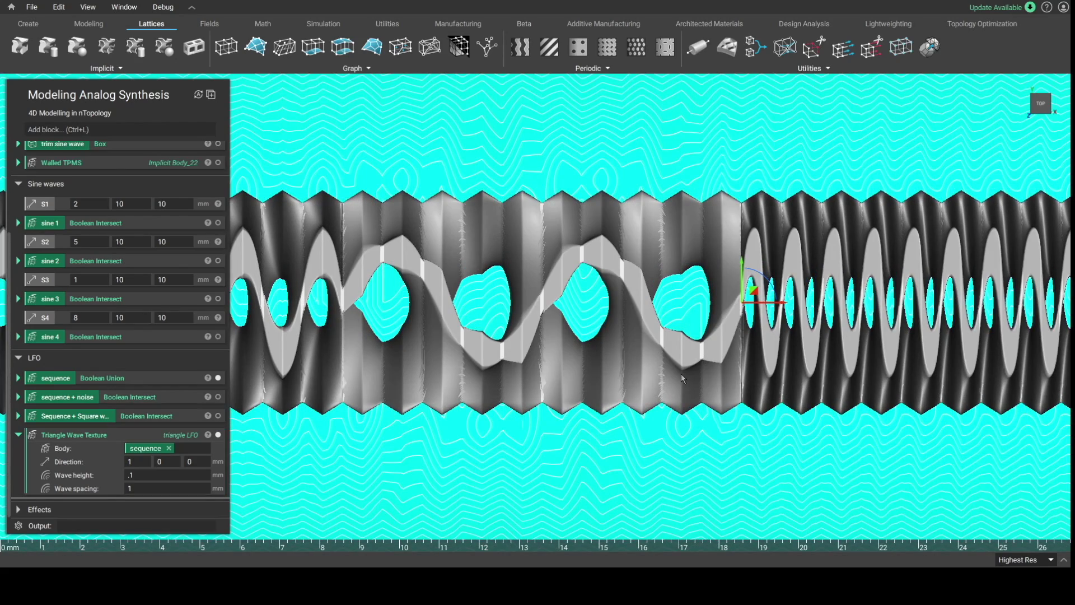
scroll(681, 375, "down", 4)
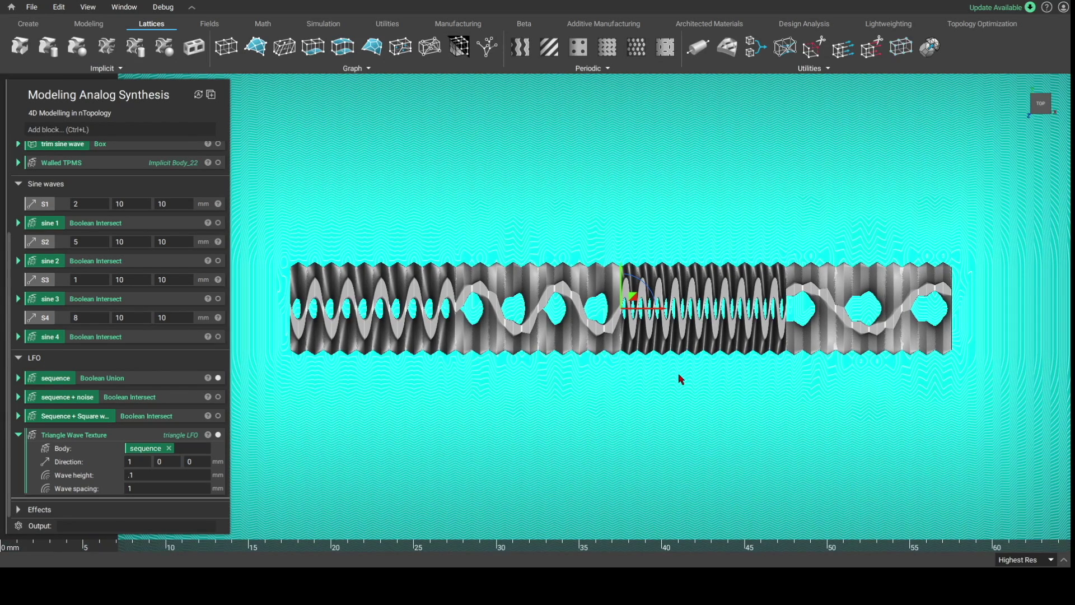
left_click(139, 488)
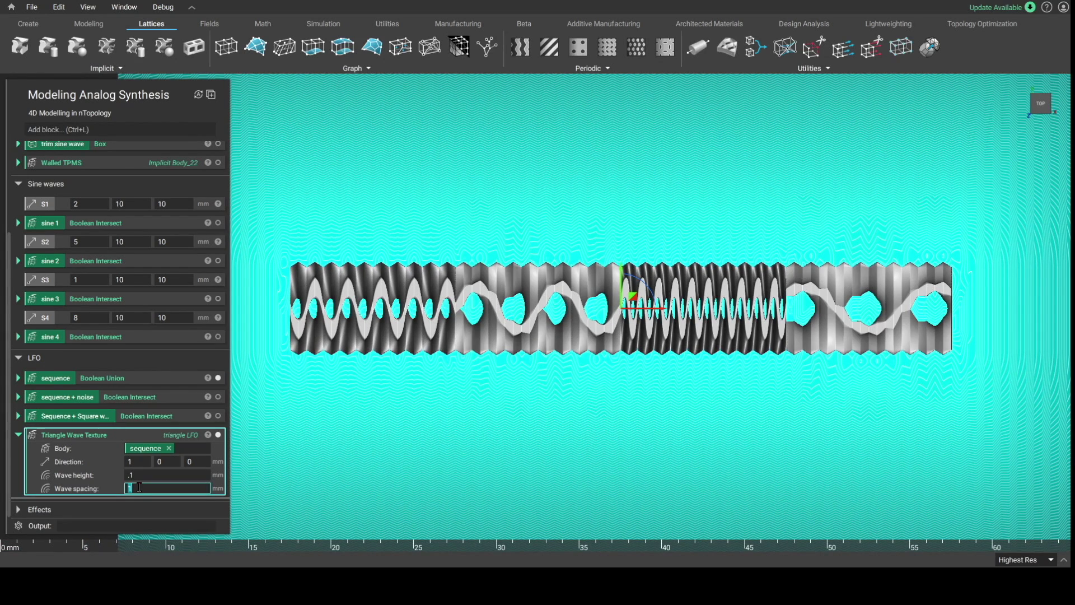
type(".5")
left_click(347, 470)
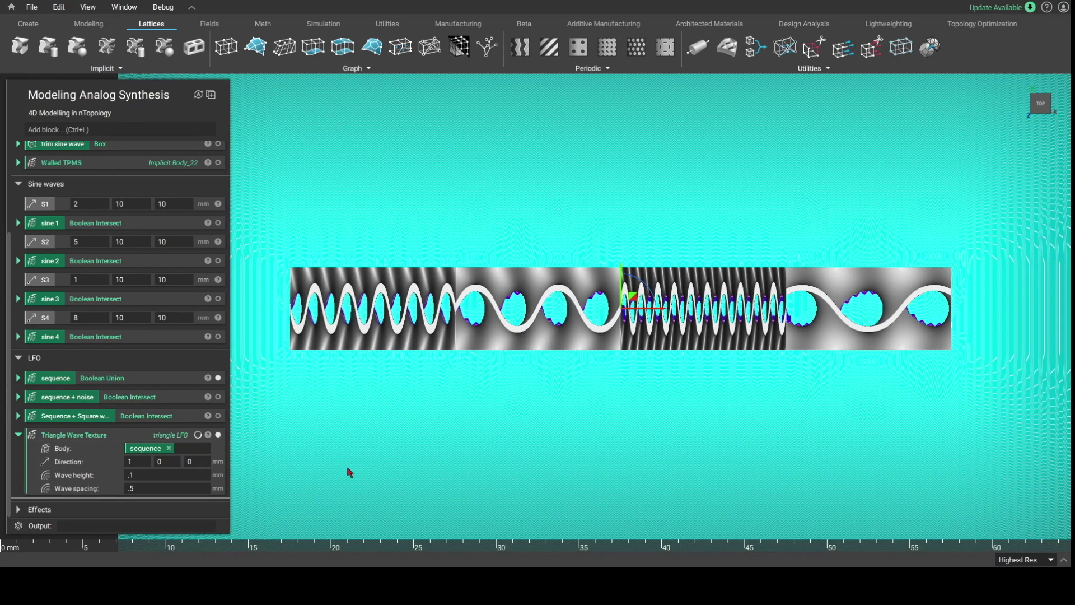
left_click(136, 487)
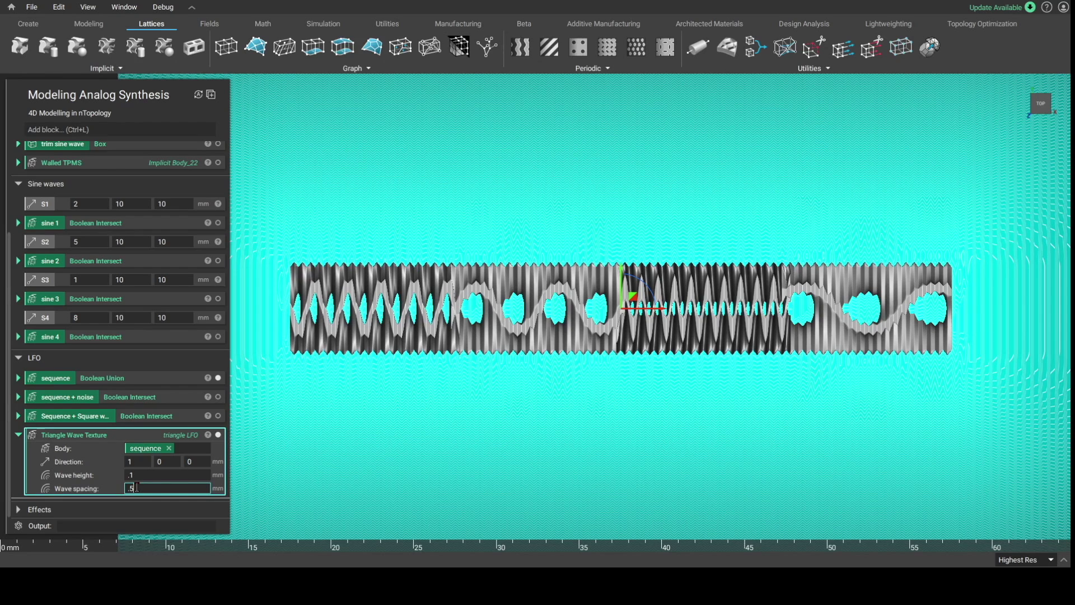
type(".1")
key("Return")
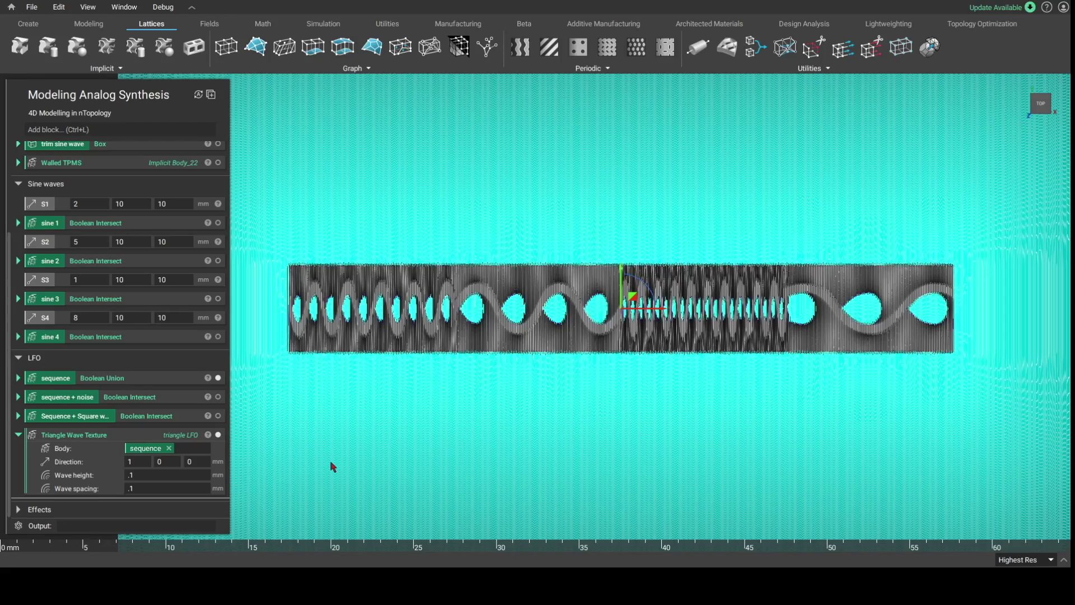
scroll(613, 307, "up", 2)
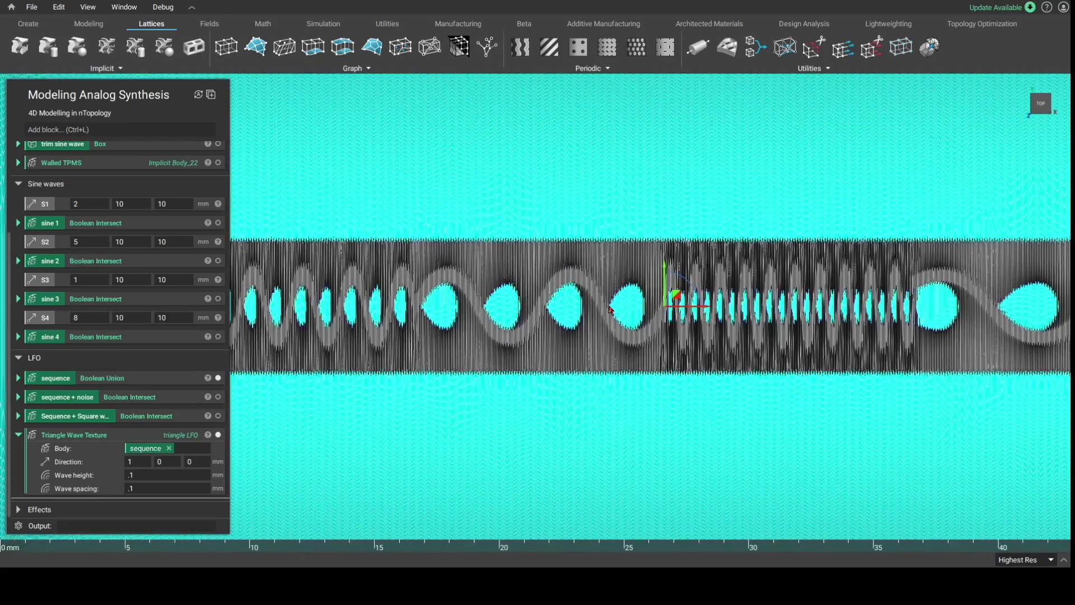
scroll(737, 289, "down", 3)
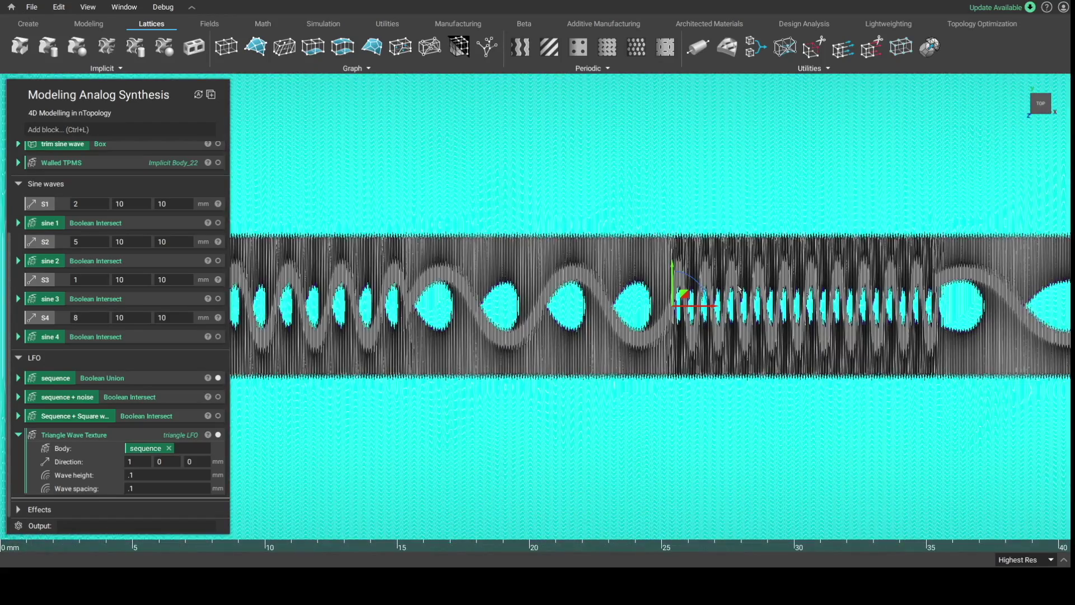
scroll(741, 293, "down", 2)
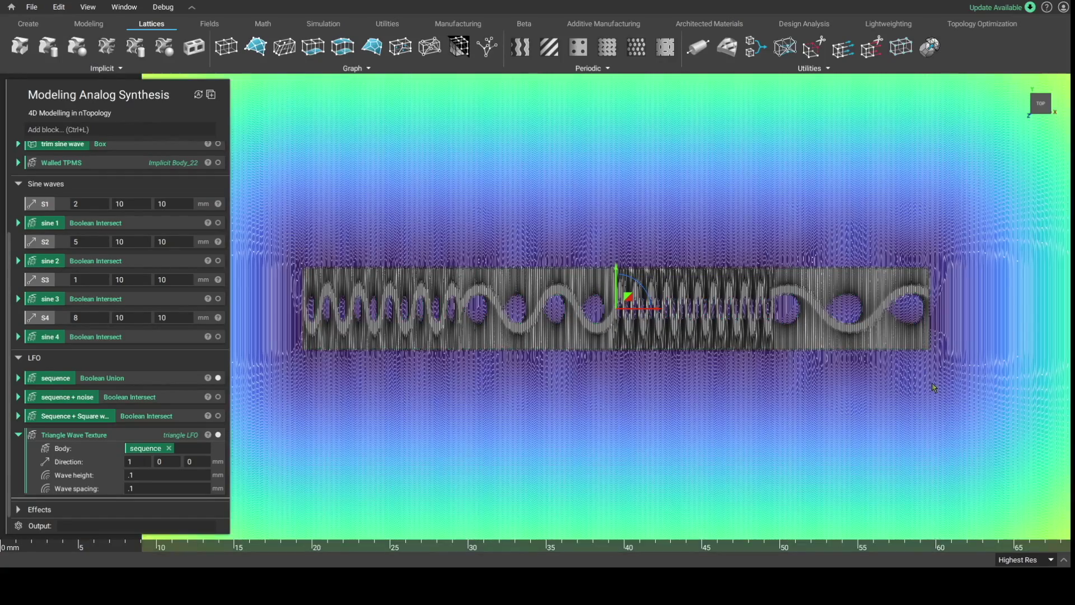
scroll(463, 397, "up", 1)
scroll(465, 398, "up", 1)
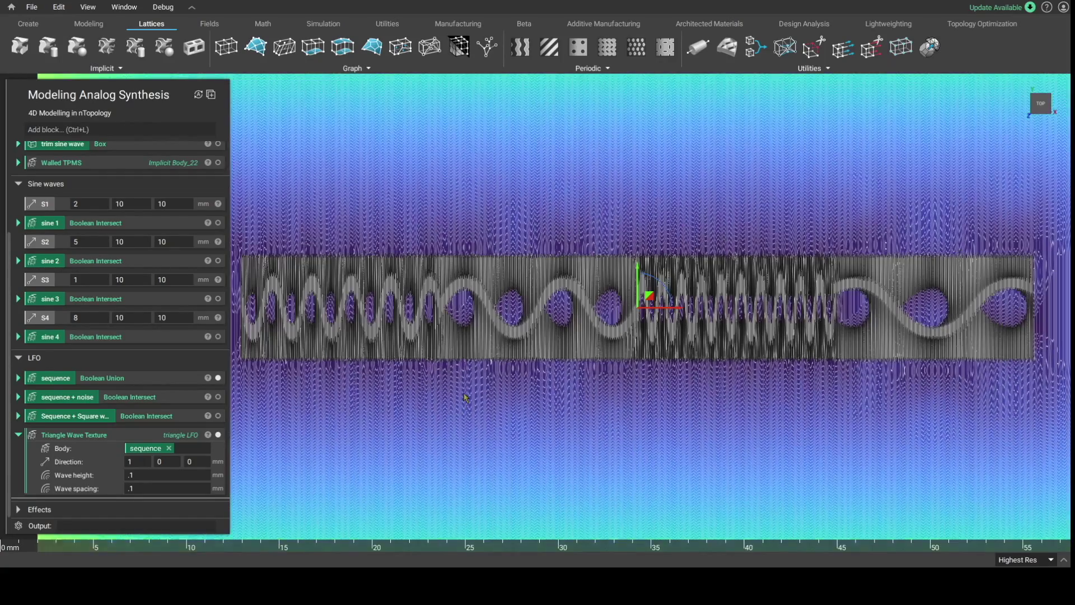
scroll(465, 397, "down", 2)
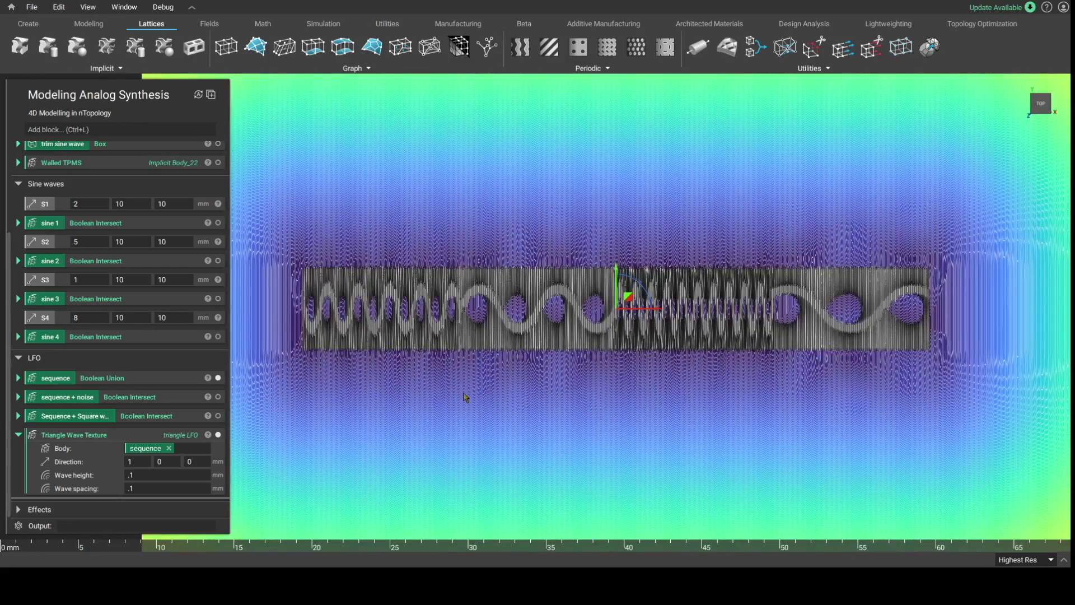
- Orbit the view and slide the section plane down and back up through the textured strip
right_click_drag(510, 378, 509, 400)
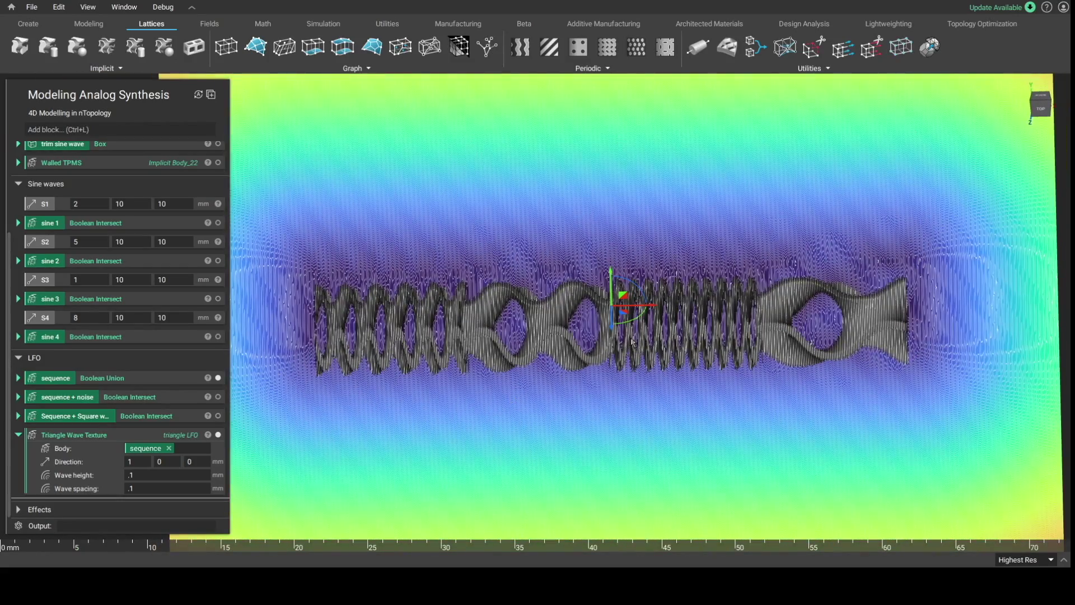
left_click_drag(613, 325, 609, 371)
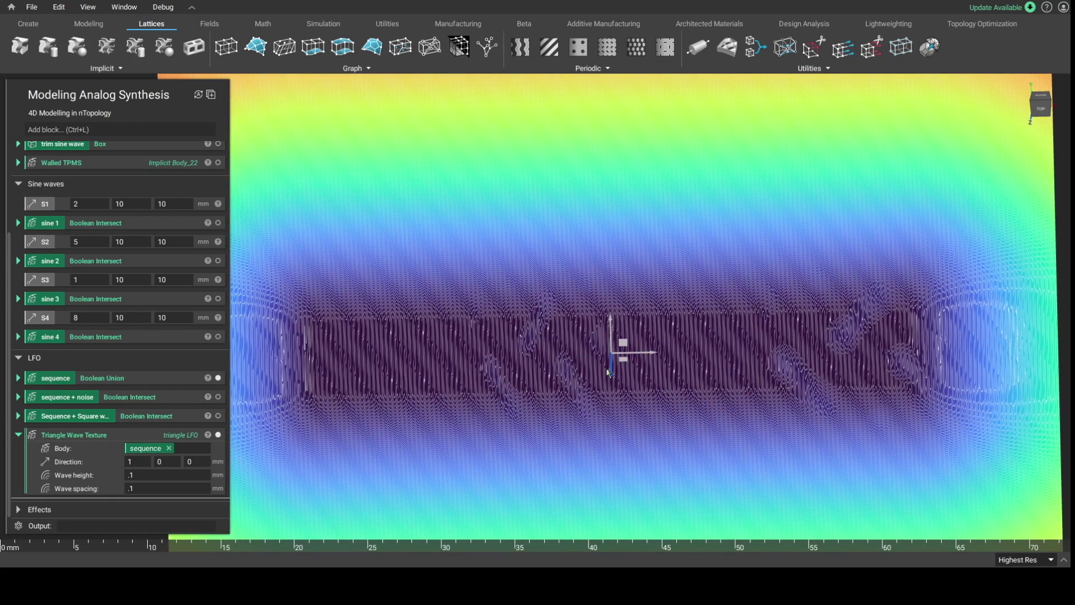
mouse_move(612, 373)
left_mouse_down()
mouse_move(616, 288)
mouse_move(631, 328)
mouse_move(629, 363)
left_mouse_up()
- Lower the Triangle Wave Texture's wave height to 0.01 and inspect the strip from the top view
left_click(142, 475)
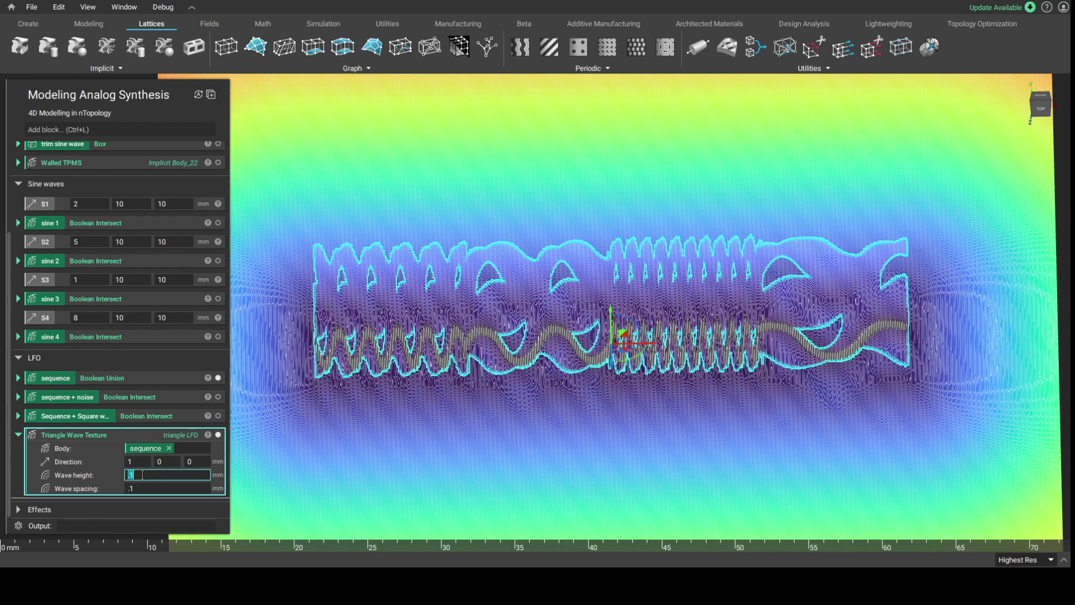
type(".01")
left_click(584, 443)
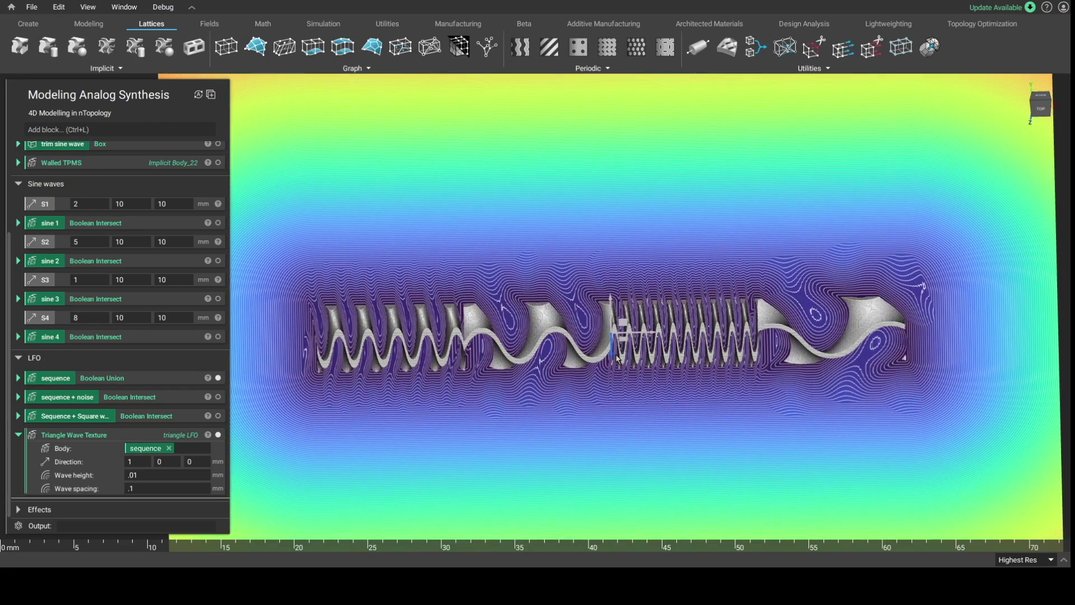
right_click_drag(614, 370, 844, 366)
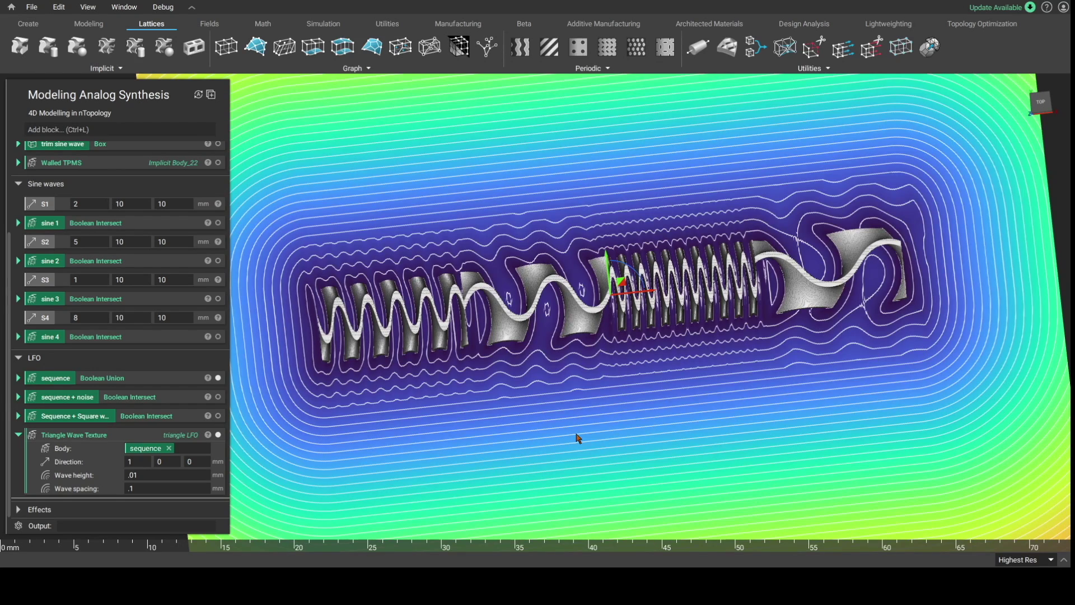
right_click_drag(794, 323, 924, 224)
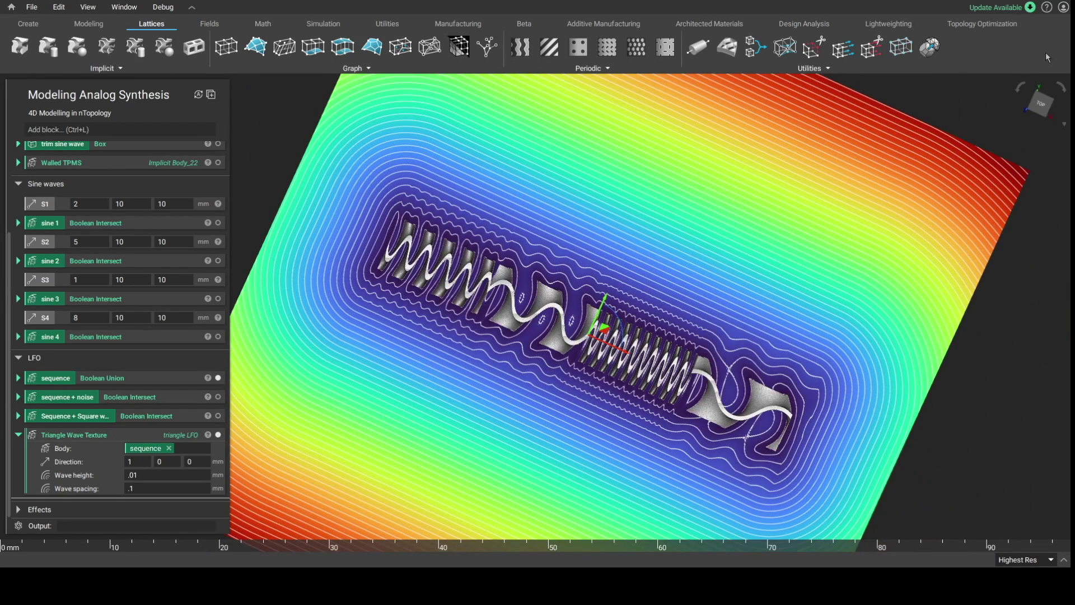
left_click(1045, 106)
scroll(584, 322, "up", 3)
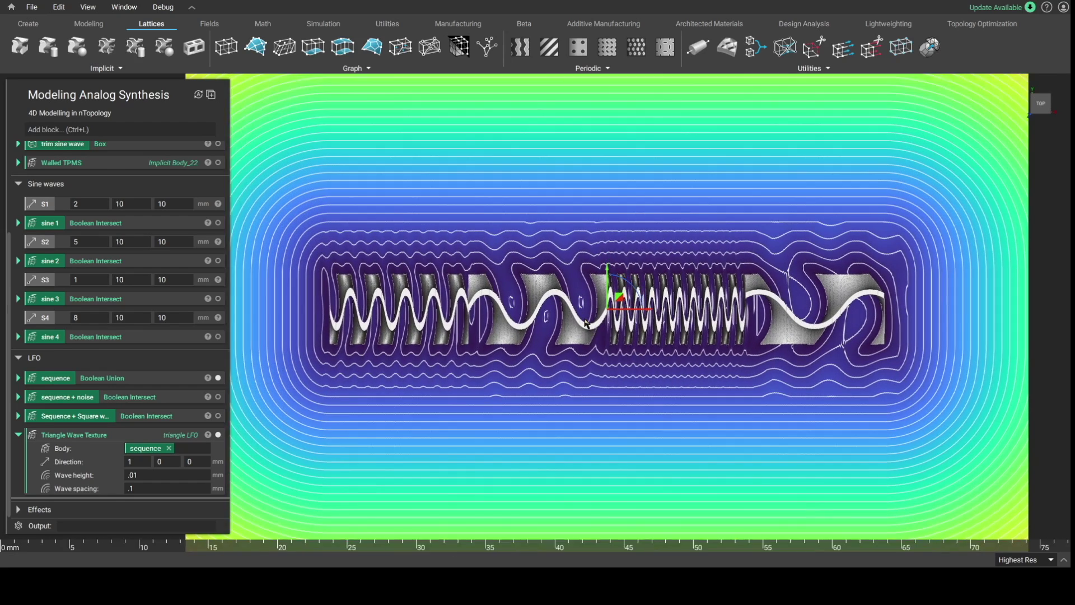
scroll(584, 322, "down", 2)
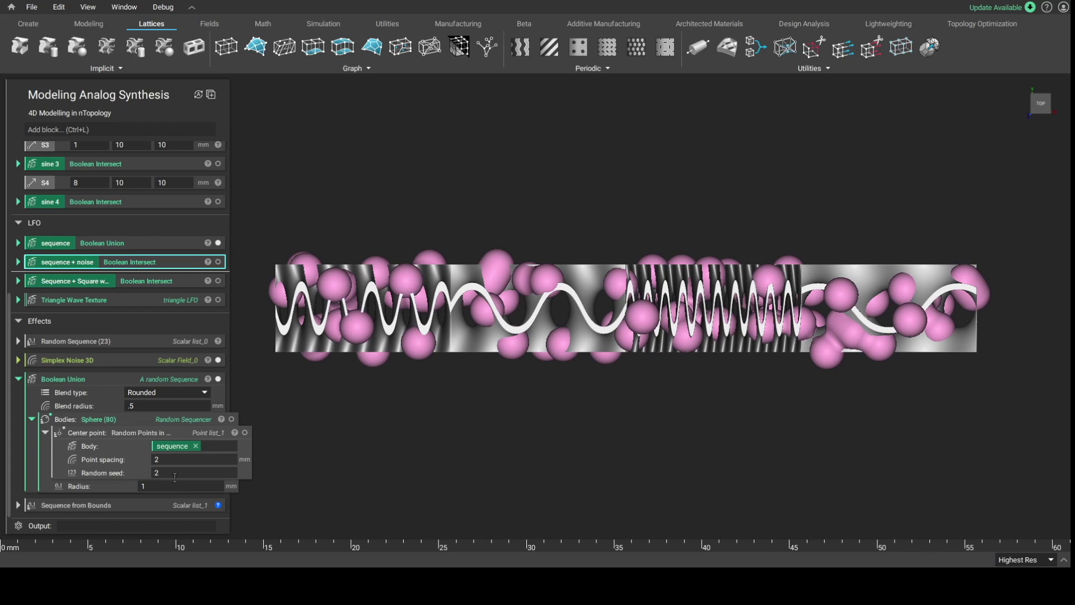
- Change the random points' spacing to 5, then to 2.5, scattering 38 spheres
left_click(169, 460)
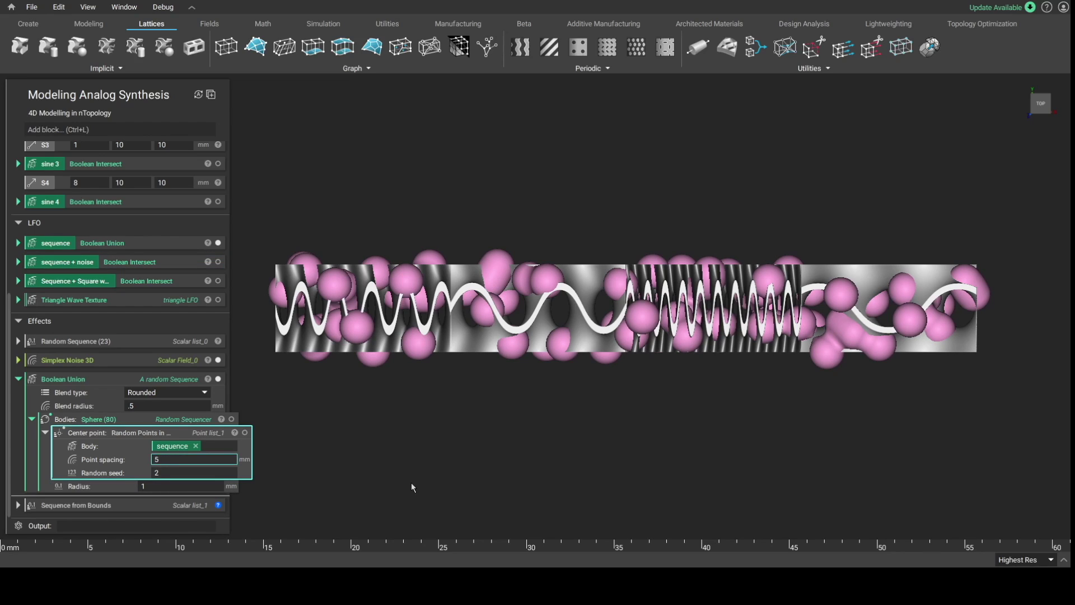
key("Return")
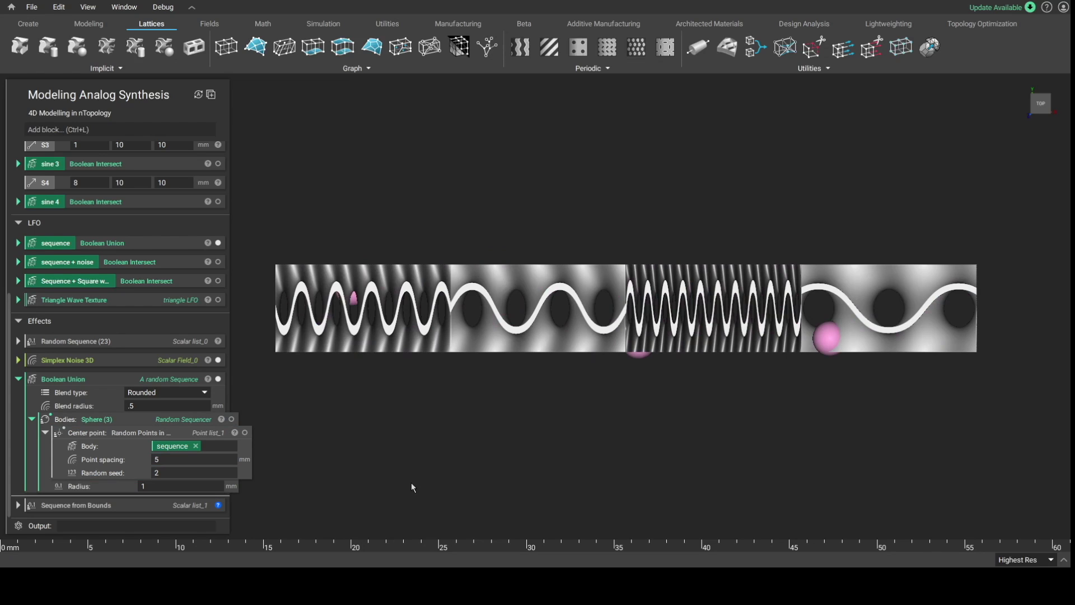
right_click_drag(409, 413, 592, 418)
left_click(158, 459)
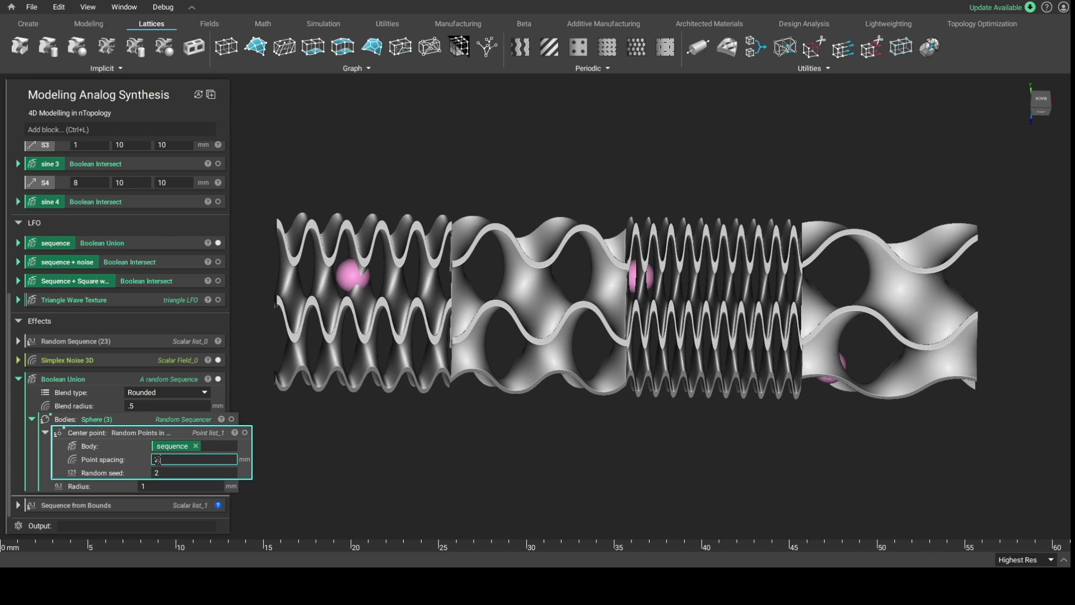
type("2.5")
key("Return")
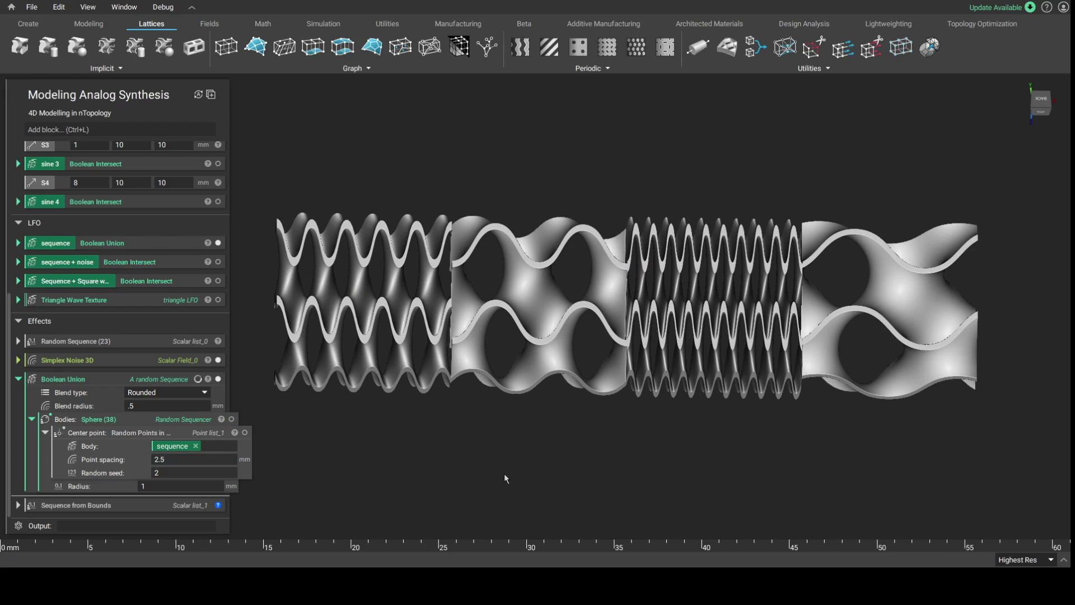
right_click_drag(504, 473, 504, 424)
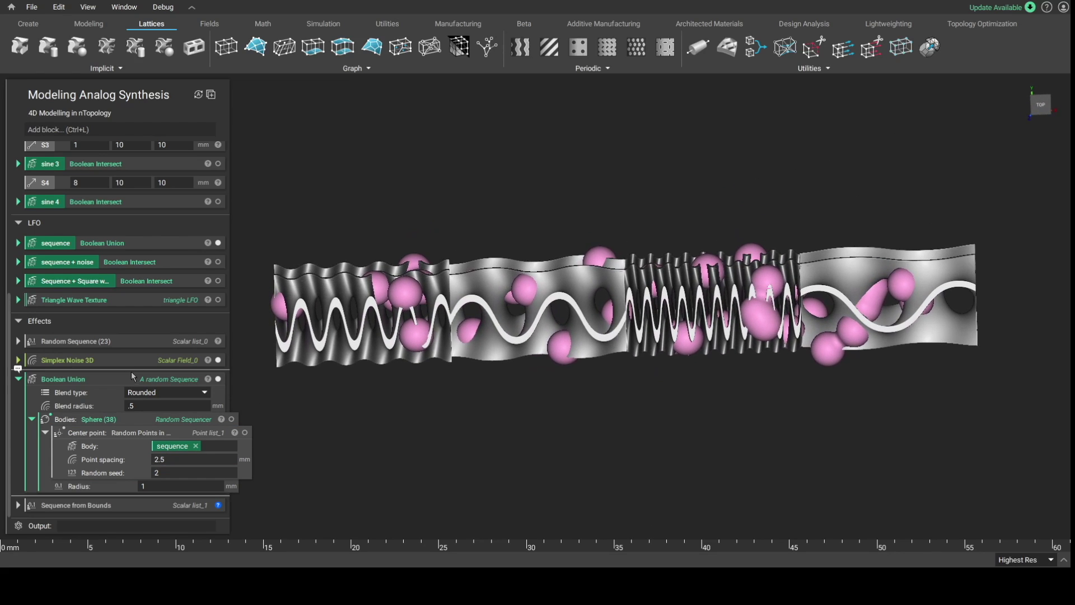
- View the Boolean Union spheres from the top, toggling them and the sequence strip on and off
left_click(128, 383)
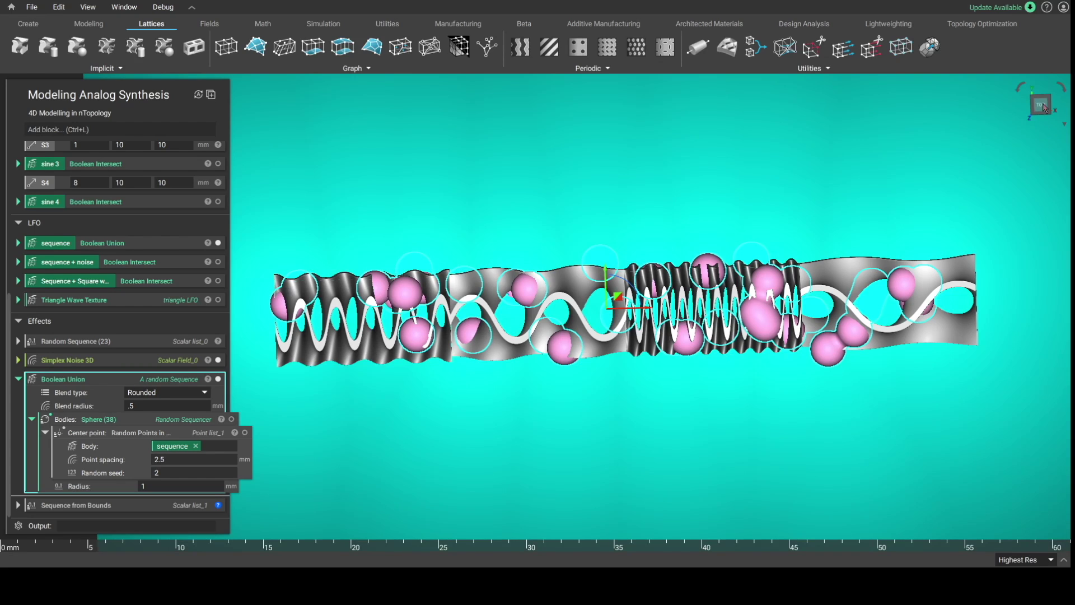
left_click(1041, 104)
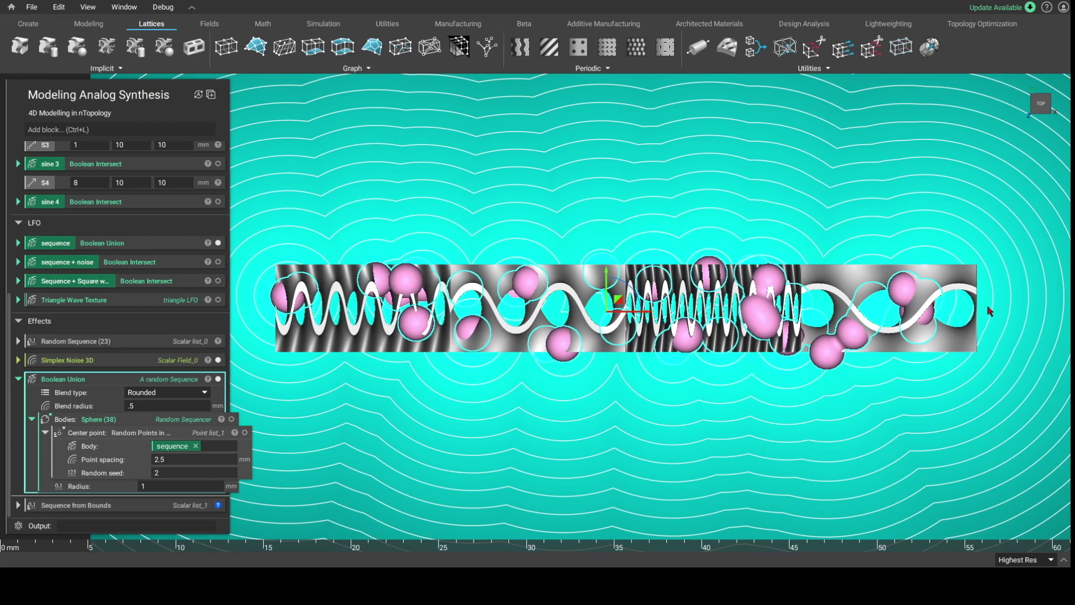
scroll(576, 394, "down", 1)
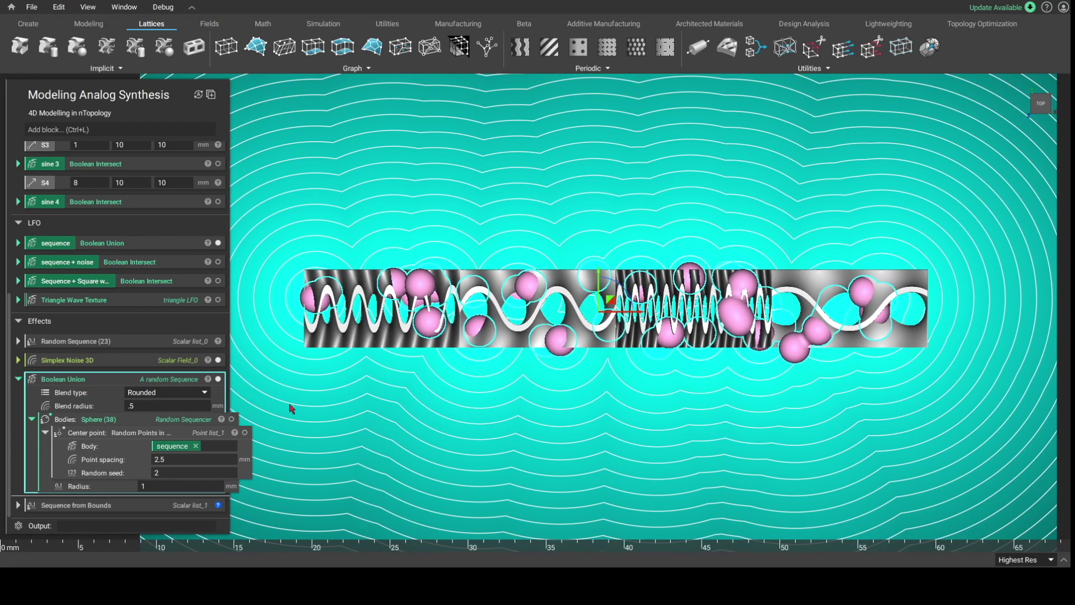
left_click(219, 380)
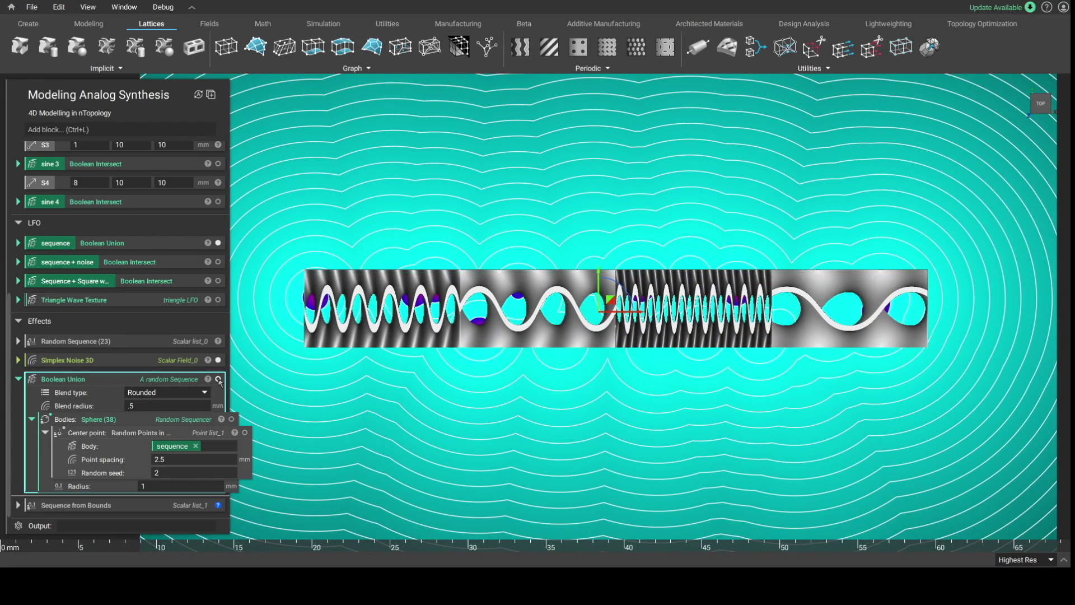
left_click(218, 243)
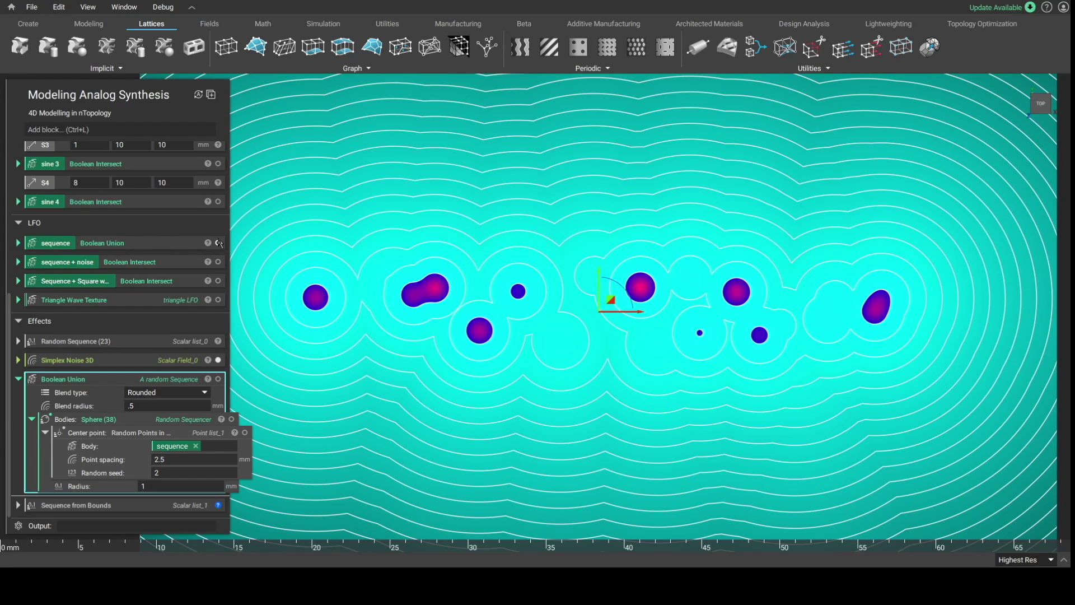
left_click(219, 380)
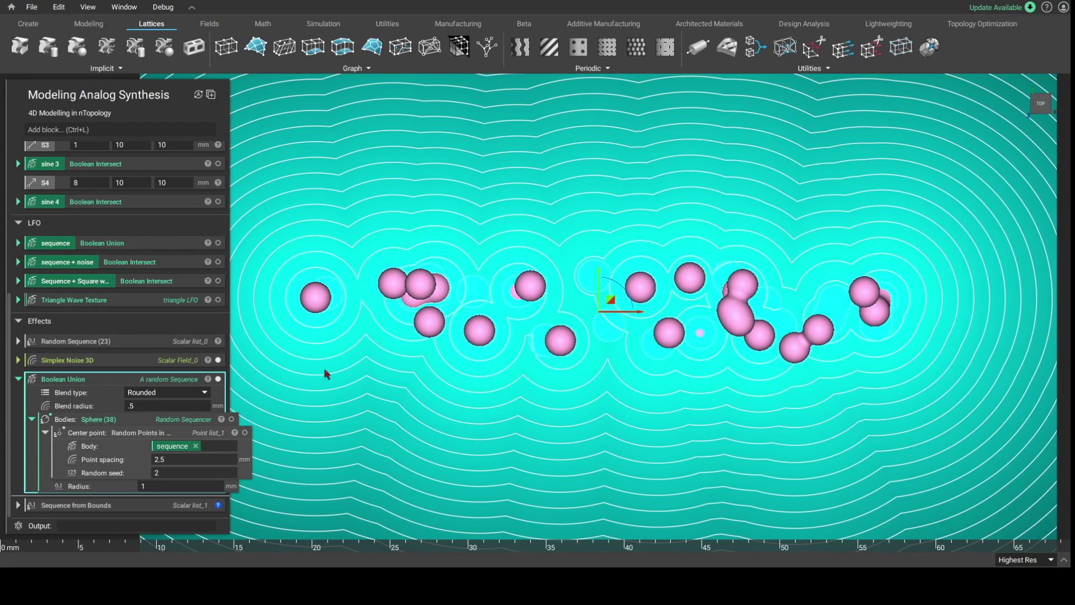
left_click(218, 380)
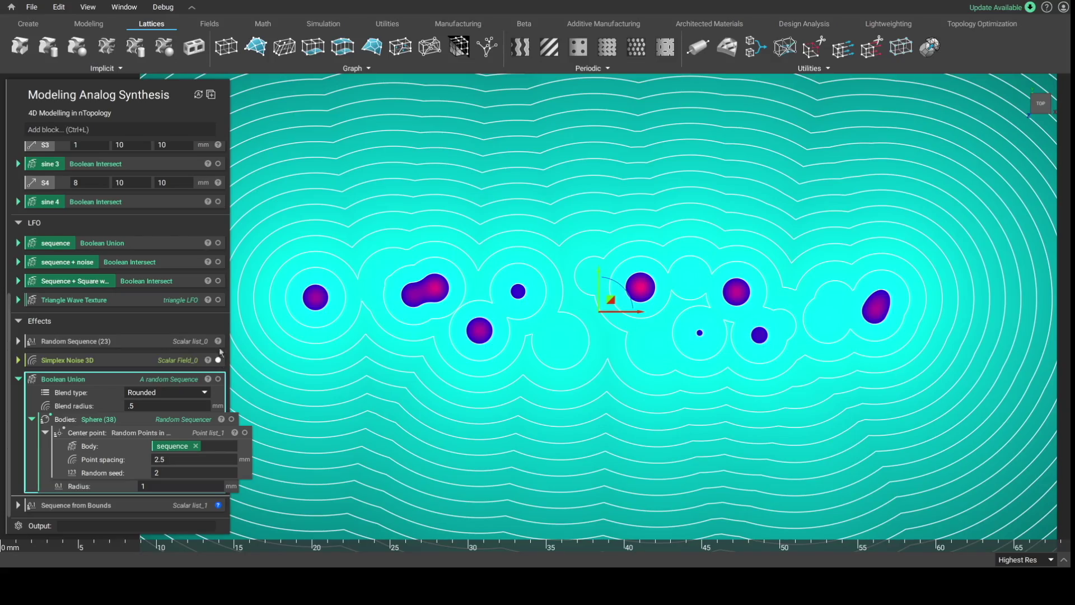
left_click(218, 243)
right_click_drag(488, 285, 609, 559)
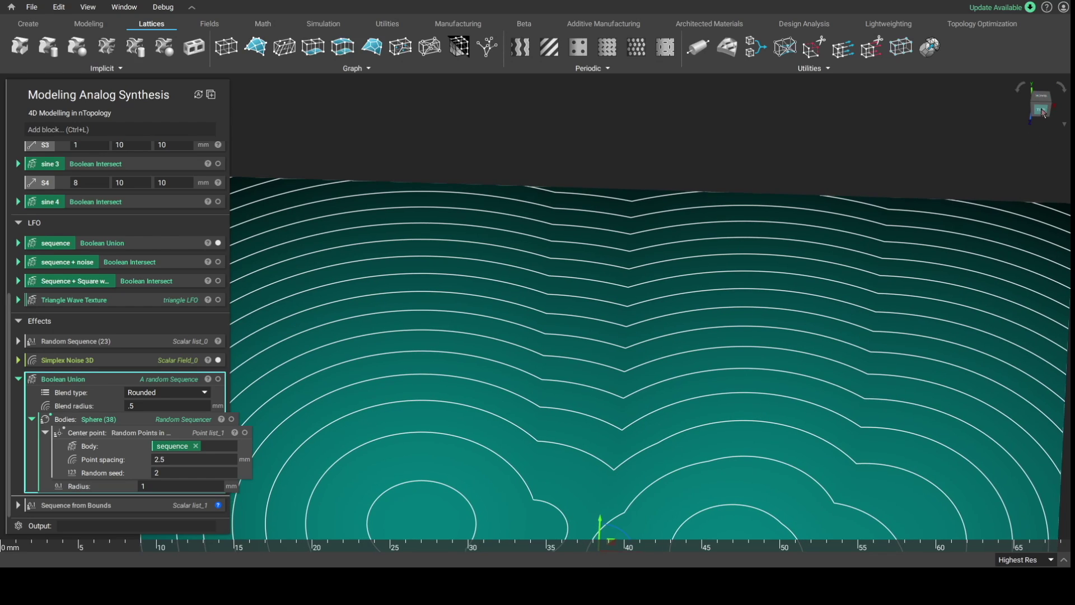